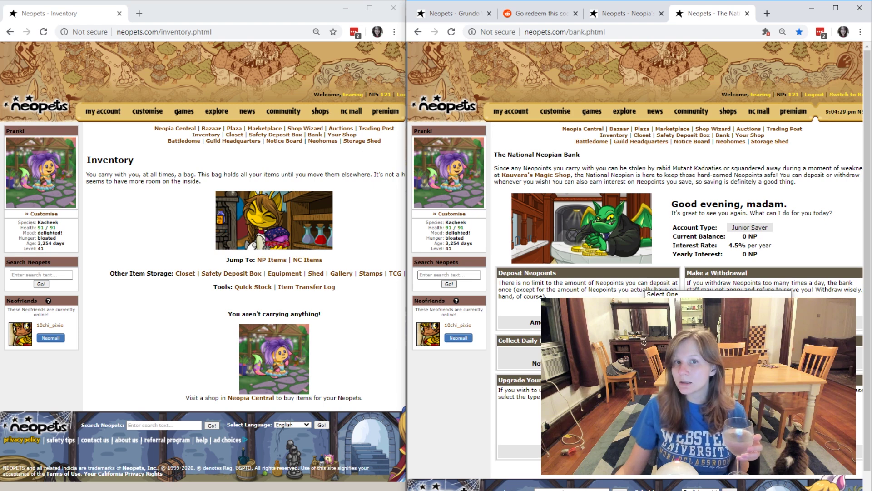
Step: Visit the Money Tree from the empty inventory, then reach the Neopian Bazaar via the Neopia Central map
{"action": "left_click", "coordinate": [169, 326]}
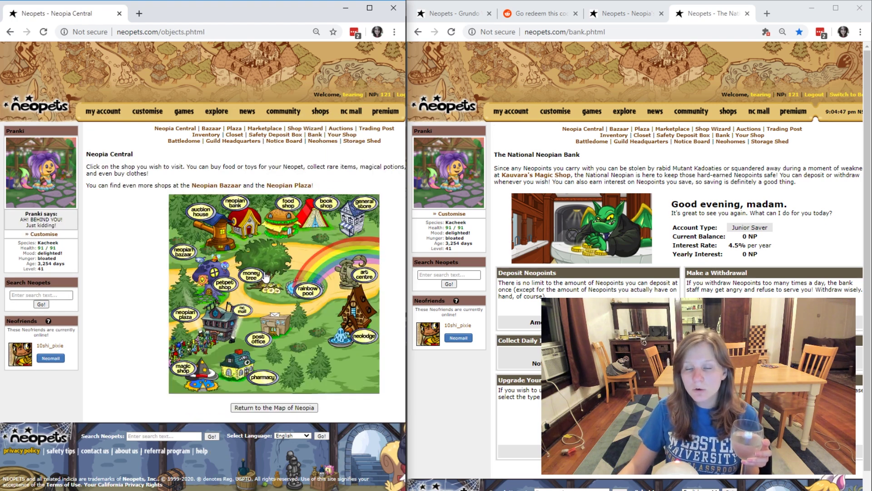
{"action": "left_click", "coordinate": [266, 276]}
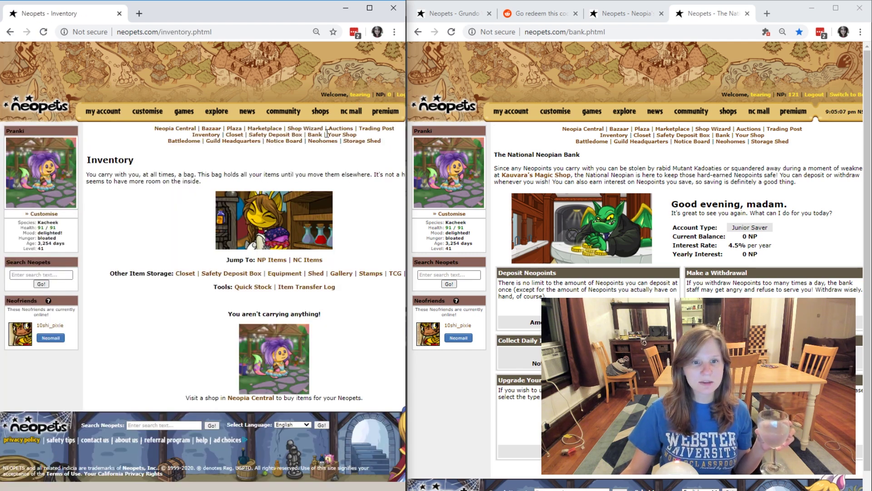
{"action": "left_click", "coordinate": [320, 111]}
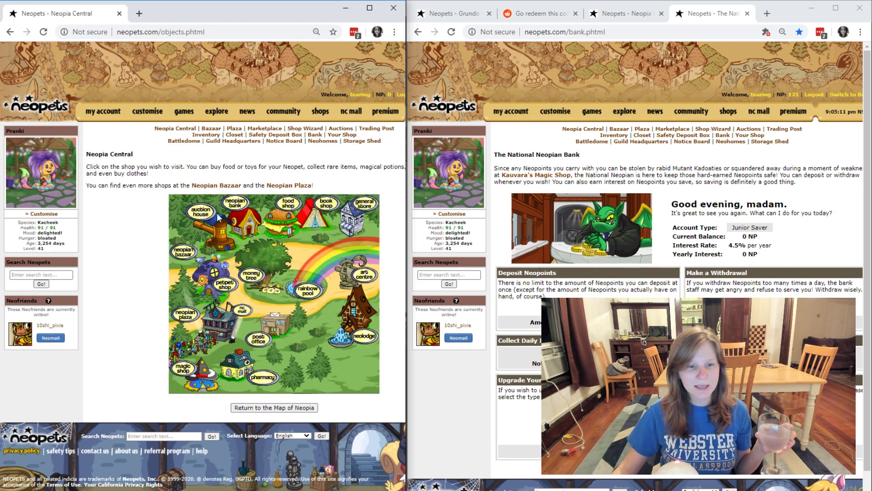
{"action": "left_click", "coordinate": [195, 283]}
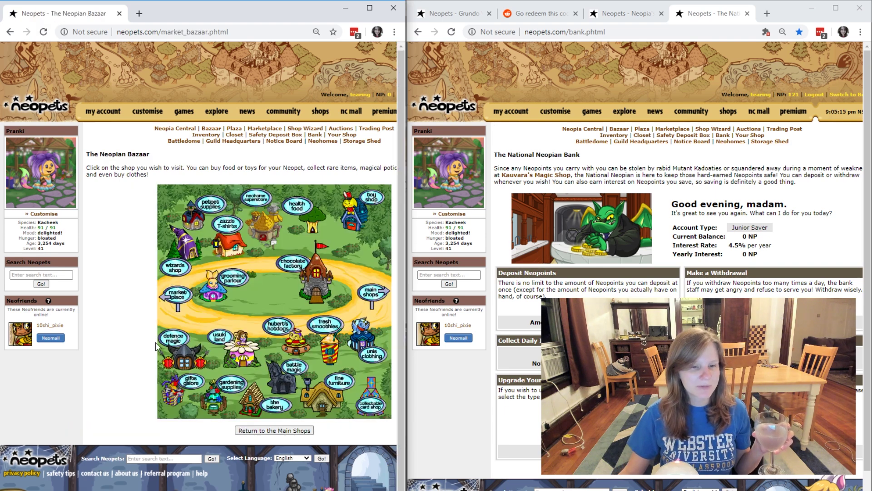
Step: Go through the Marketplace map into the Soup Kitchen and get free soup for elestate
{"action": "left_click", "coordinate": [179, 306]}
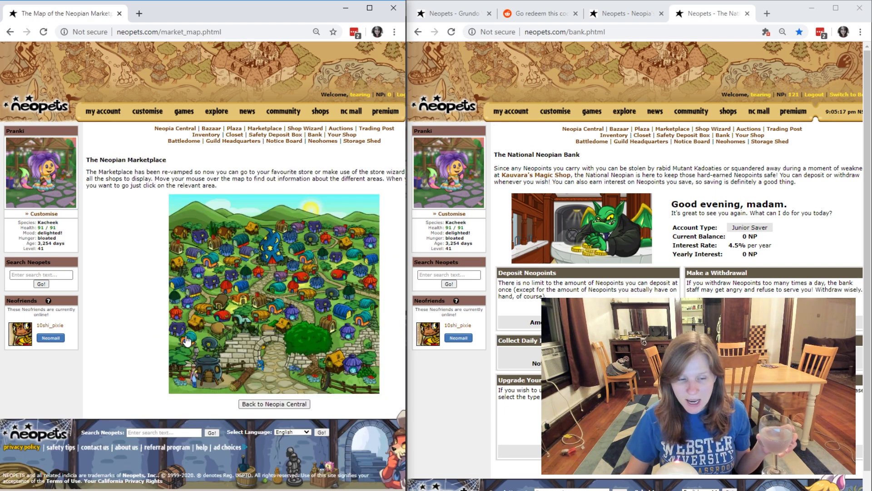
{"action": "left_click", "coordinate": [203, 377]}
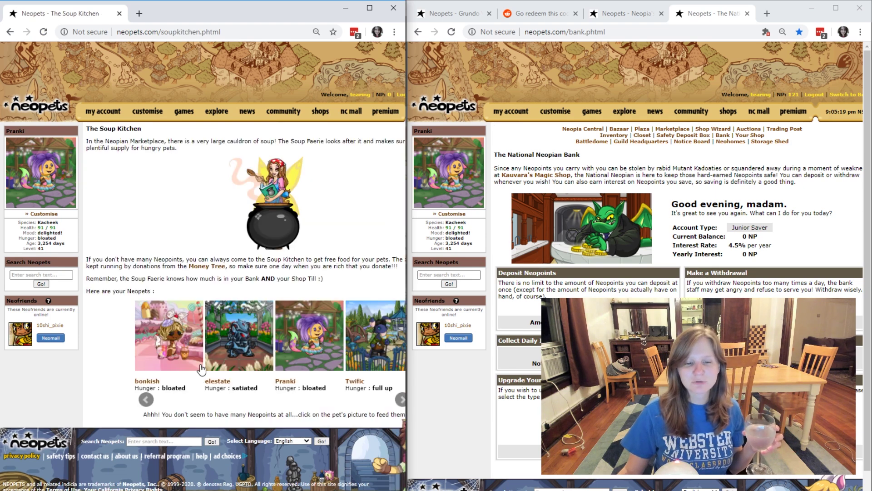
{"action": "scroll", "coordinate": [303, 268], "scroll_direction": "right", "scroll_amount": 1}
{"action": "scroll", "coordinate": [329, 258], "scroll_direction": "right", "scroll_amount": 2}
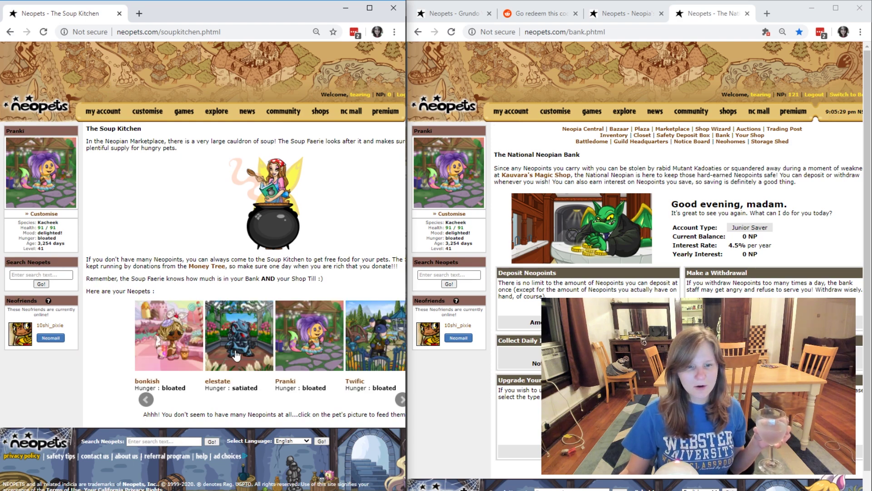
{"action": "left_click", "coordinate": [235, 355]}
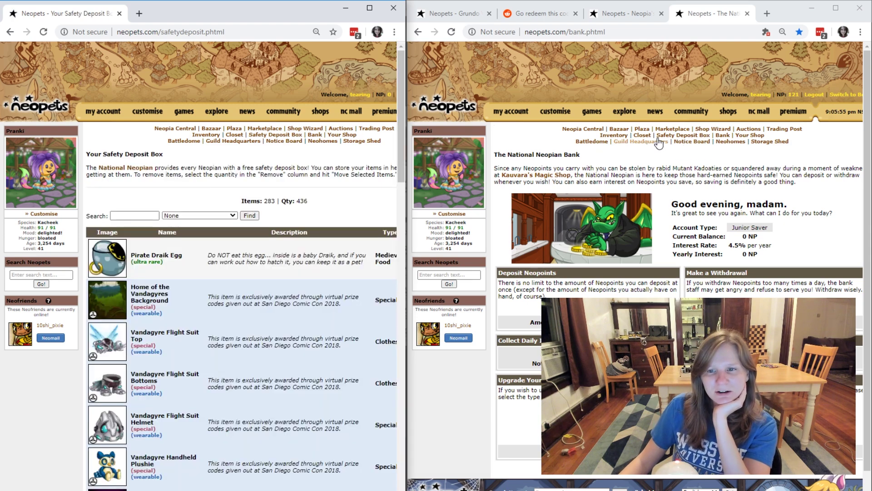
Step: Show the closet in the right window and look over deposit box items like the Pirate Draik Egg
{"action": "left_click", "coordinate": [642, 135]}
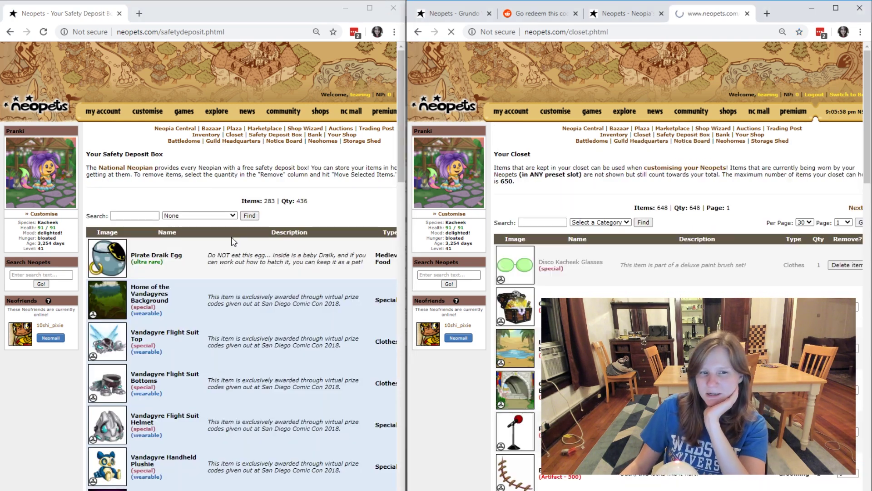
{"action": "left_click", "coordinate": [297, 213]}
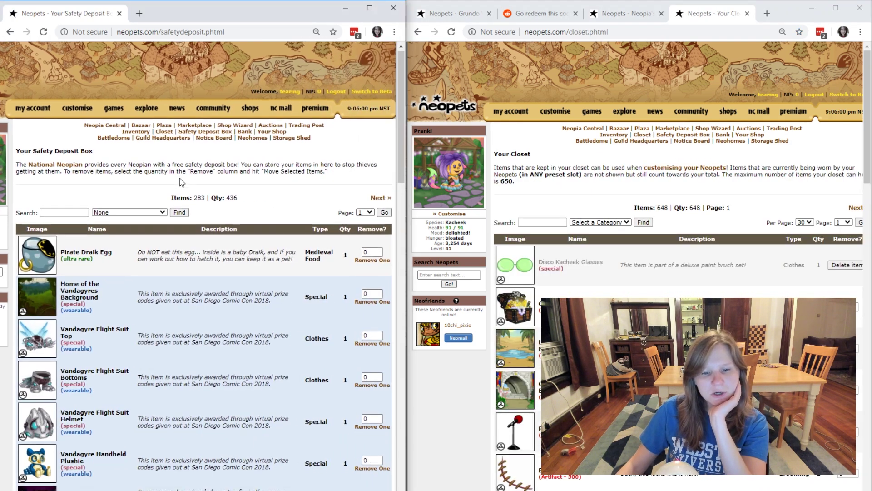
{"action": "scroll", "coordinate": [219, 225], "scroll_direction": "down", "scroll_amount": 4}
{"action": "scroll", "coordinate": [219, 233], "scroll_direction": "up", "scroll_amount": 4}
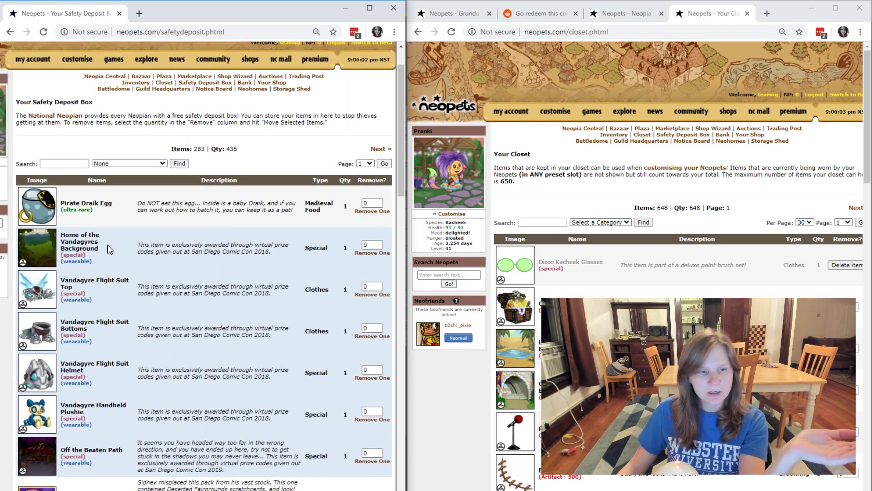
{"action": "left_click_drag", "start_coordinate": [114, 212], "coordinate": [60, 202]}
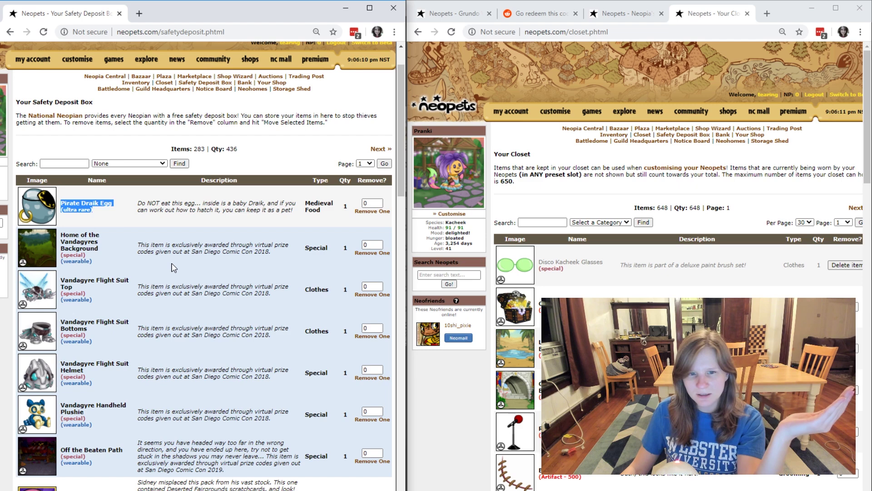
{"action": "scroll", "coordinate": [171, 267], "scroll_direction": "down", "scroll_amount": 5}
{"action": "scroll", "coordinate": [136, 232], "scroll_direction": "up", "scroll_amount": 4}
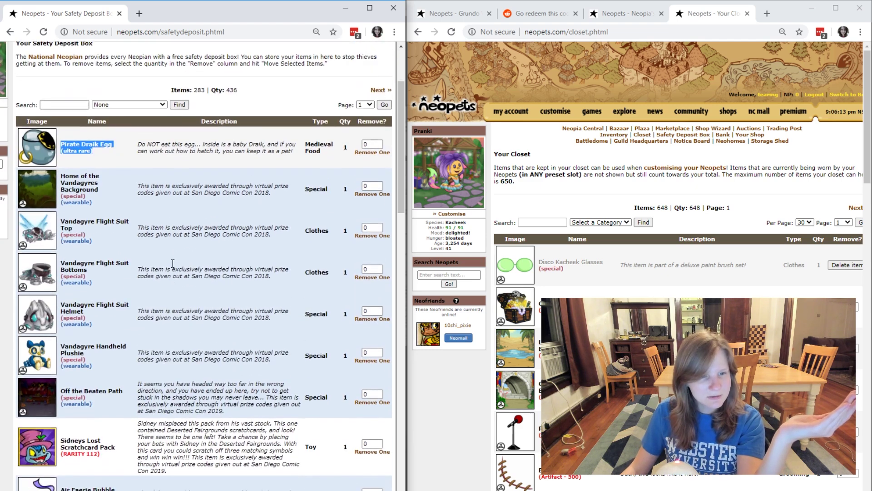
{"action": "left_click", "coordinate": [82, 186]}
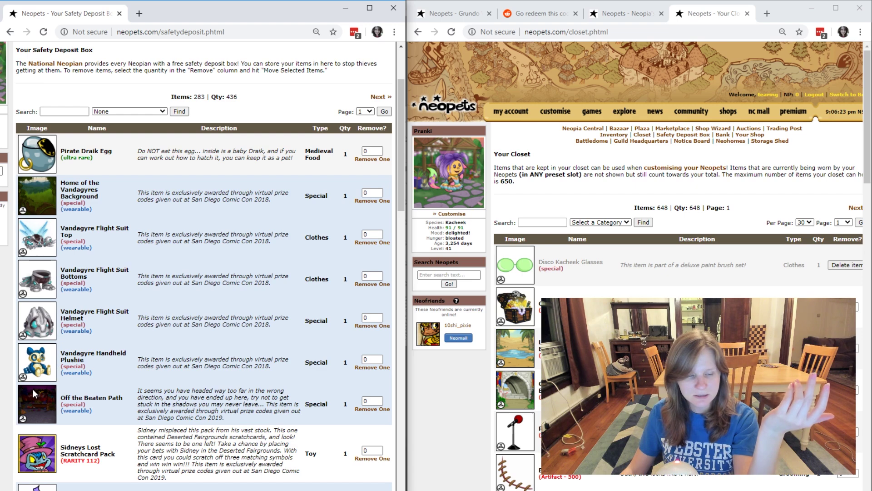
{"action": "scroll", "coordinate": [155, 274], "scroll_direction": "down", "scroll_amount": 2}
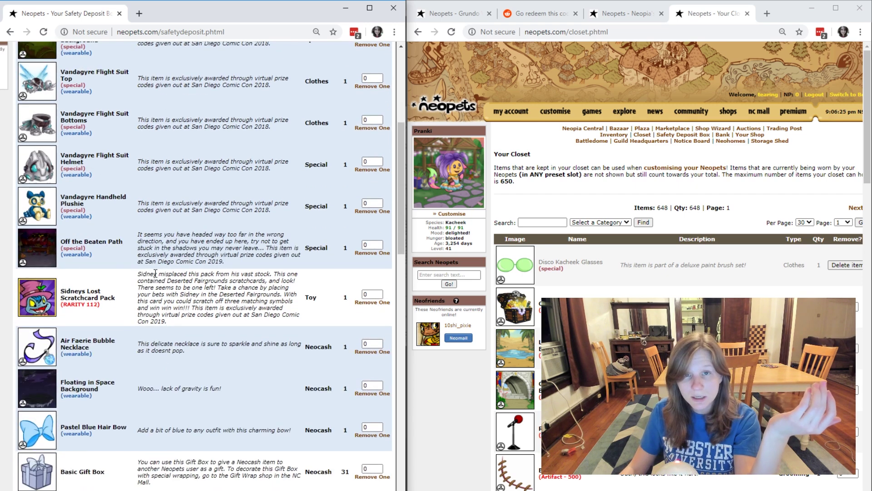
{"action": "scroll", "coordinate": [131, 278], "scroll_direction": "up", "scroll_amount": 2}
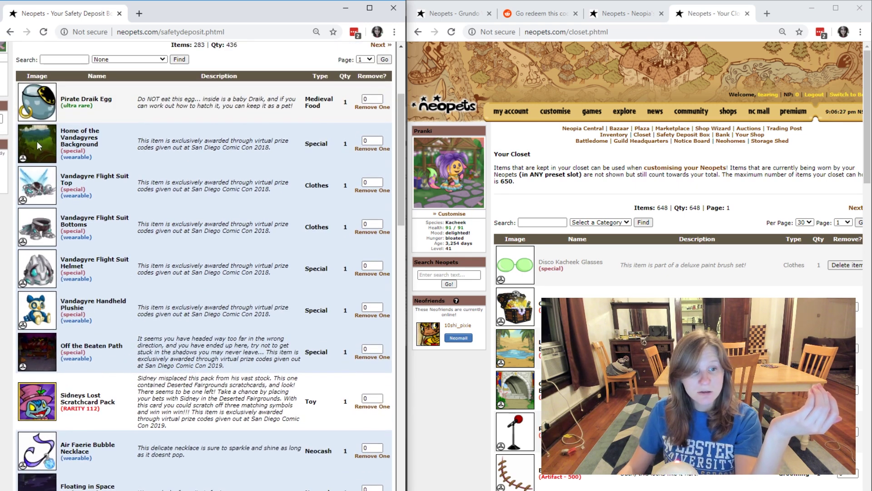
{"action": "scroll", "coordinate": [54, 351], "scroll_direction": "down", "scroll_amount": 1}
{"action": "scroll", "coordinate": [110, 204], "scroll_direction": "down", "scroll_amount": 3}
{"action": "scroll", "coordinate": [205, 205], "scroll_direction": "up", "scroll_amount": 6}
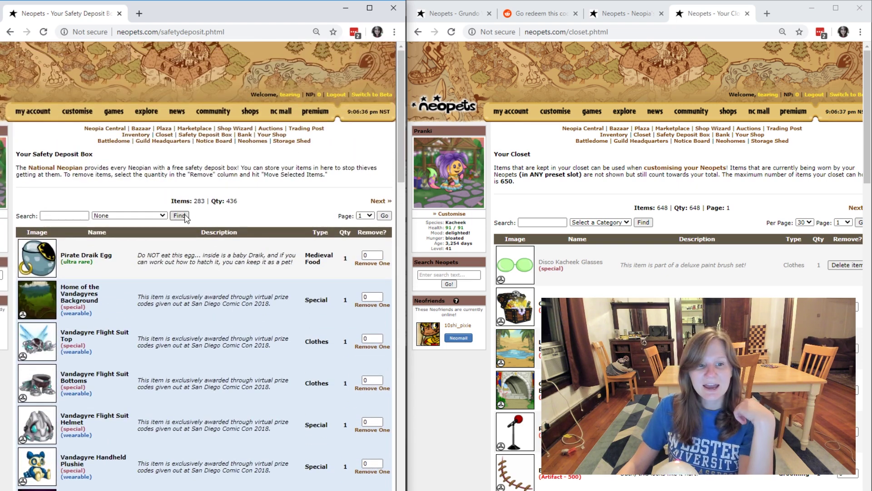
{"action": "mouse_move", "coordinate": [235, 204]}
{"action": "left_mouse_down"}
{"action": "mouse_move", "coordinate": [225, 216]}
{"action": "mouse_move", "coordinate": [231, 201]}
{"action": "left_mouse_up"}
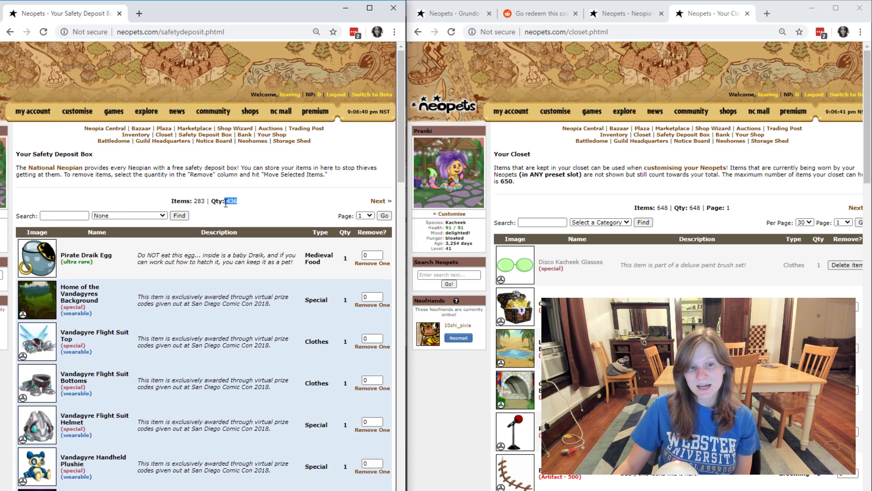
{"action": "scroll", "coordinate": [230, 229], "scroll_direction": "down", "scroll_amount": 4}
{"action": "scroll", "coordinate": [314, 270], "scroll_direction": "down", "scroll_amount": 2}
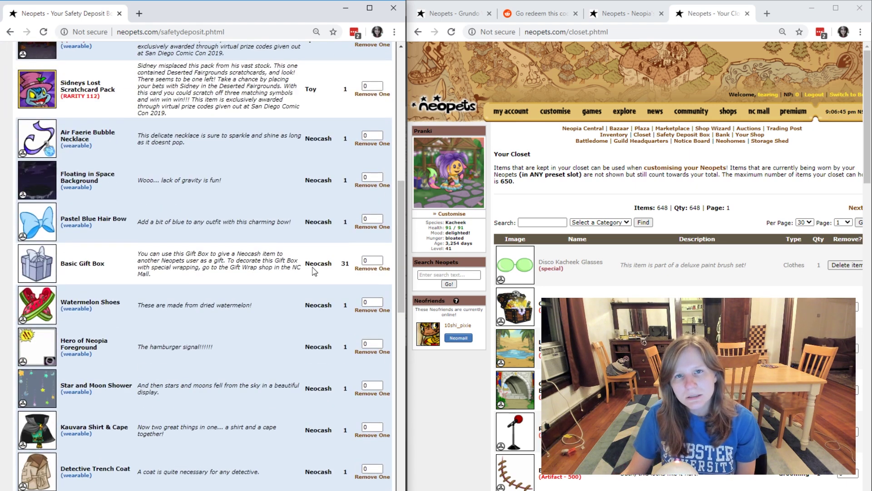
{"action": "scroll", "coordinate": [313, 270], "scroll_direction": "down", "scroll_amount": 10}
Step: Jump the safety deposit box to its last page, page 10, of stored items
{"action": "left_click", "coordinate": [365, 369]}
{"action": "left_click", "coordinate": [365, 369]}
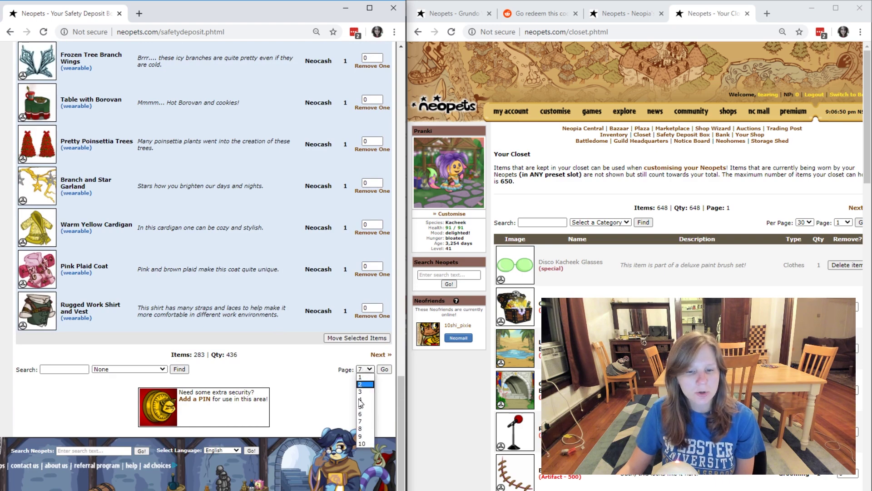
{"action": "left_click", "coordinate": [364, 444]}
{"action": "left_click", "coordinate": [384, 369]}
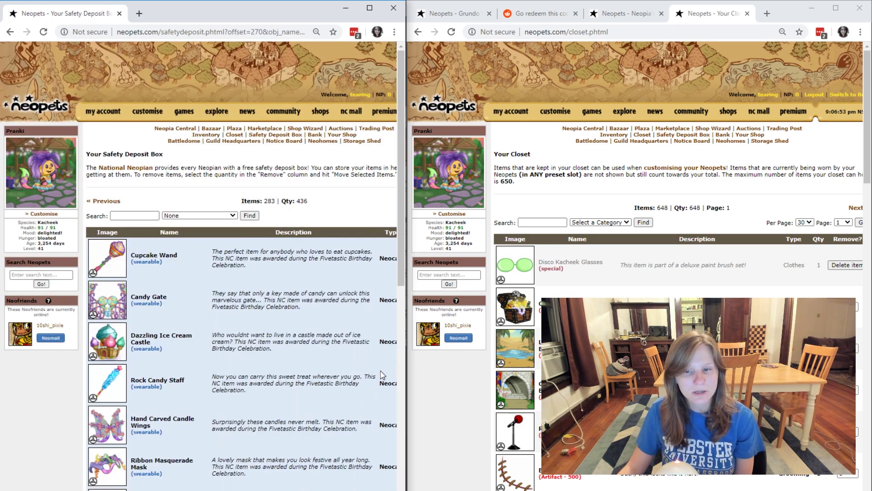
{"action": "scroll", "coordinate": [368, 342], "scroll_direction": "down", "scroll_amount": 3}
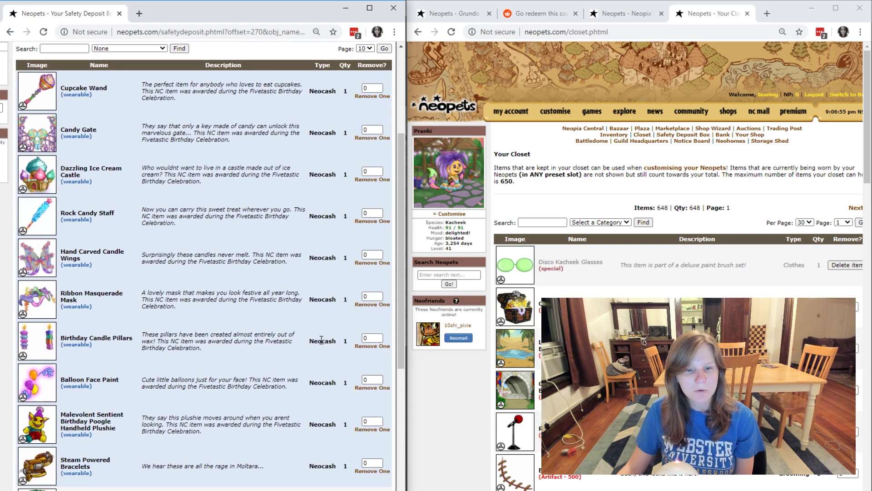
{"action": "scroll", "coordinate": [325, 344], "scroll_direction": "down", "scroll_amount": 5}
{"action": "scroll", "coordinate": [326, 345], "scroll_direction": "up", "scroll_amount": 1}
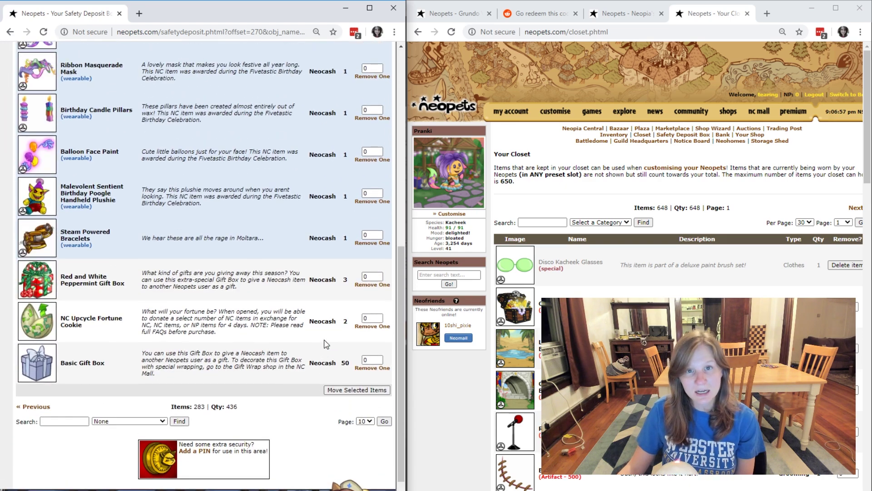
{"action": "scroll", "coordinate": [246, 392], "scroll_direction": "up", "scroll_amount": 2}
{"action": "scroll", "coordinate": [246, 392], "scroll_direction": "up", "scroll_amount": 2}
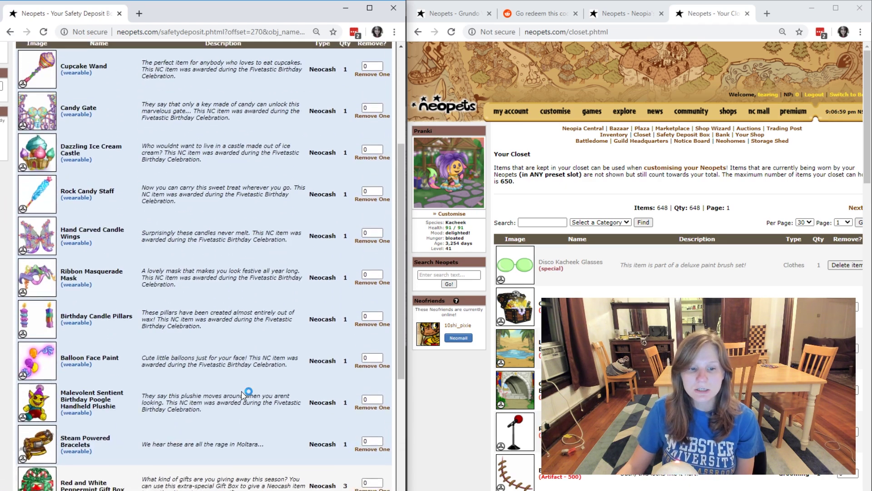
{"action": "scroll", "coordinate": [246, 392], "scroll_direction": "up", "scroll_amount": 1}
{"action": "scroll", "coordinate": [244, 404], "scroll_direction": "up", "scroll_amount": 2}
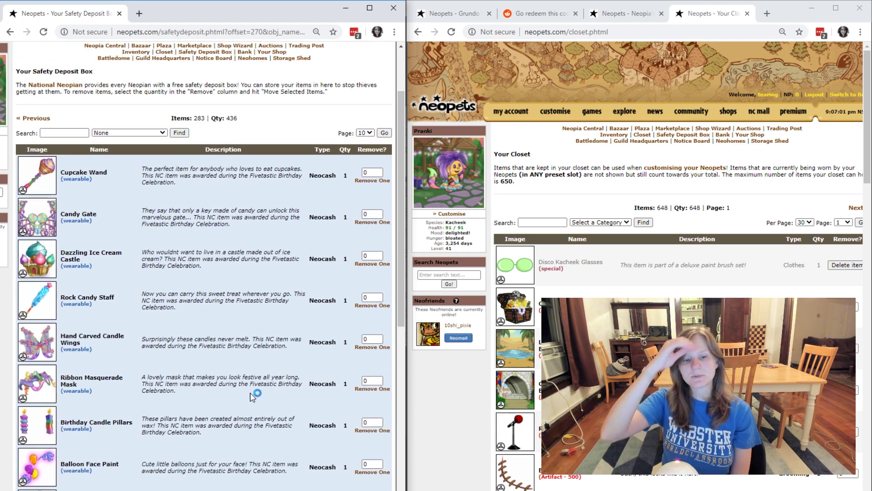
{"action": "left_click_drag", "start_coordinate": [868, 103], "coordinate": [868, 199]}
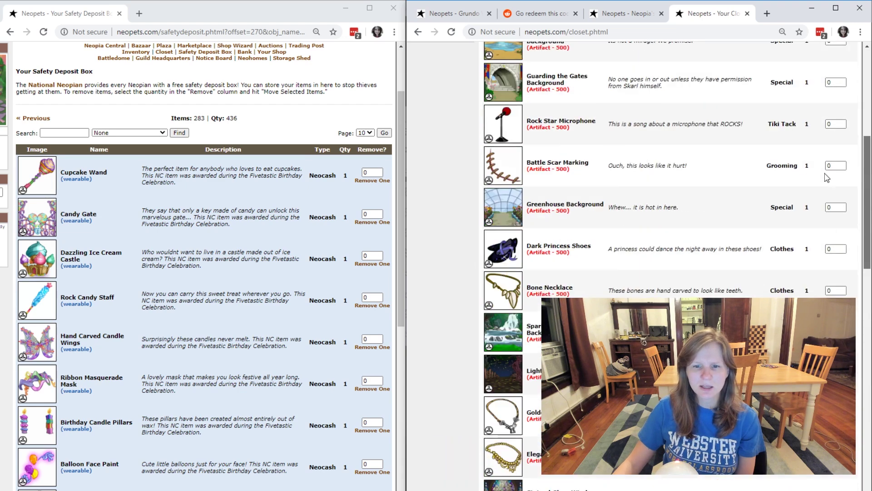
{"action": "left_click_drag", "start_coordinate": [868, 199], "coordinate": [727, 133]}
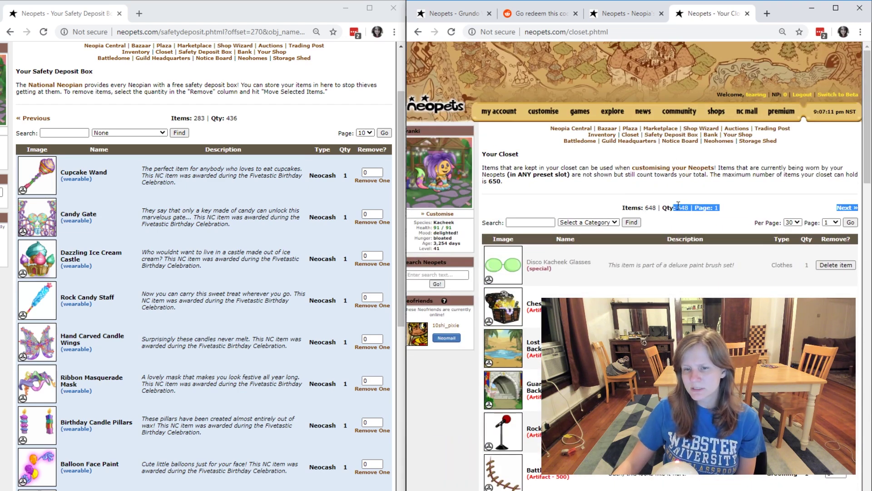
{"action": "triple_click", "coordinate": [616, 207]}
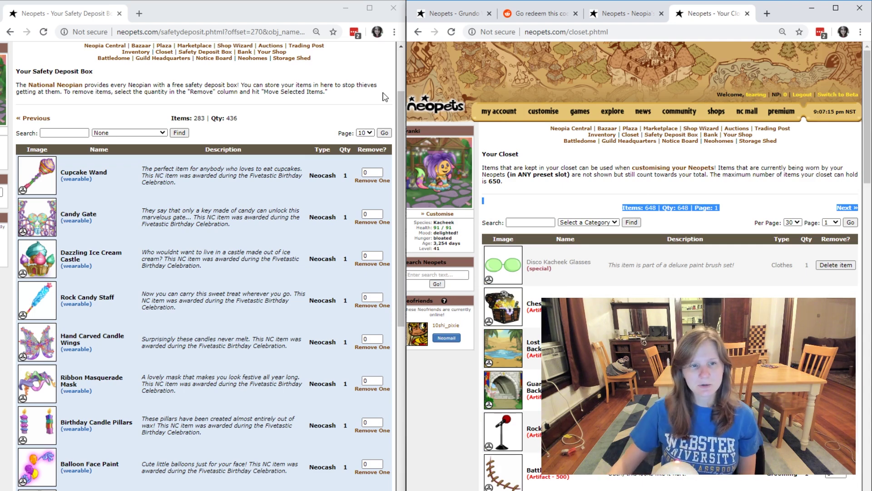
{"action": "left_click", "coordinate": [187, 72]}
{"action": "scroll", "coordinate": [218, 94], "scroll_direction": "up", "scroll_amount": 2}
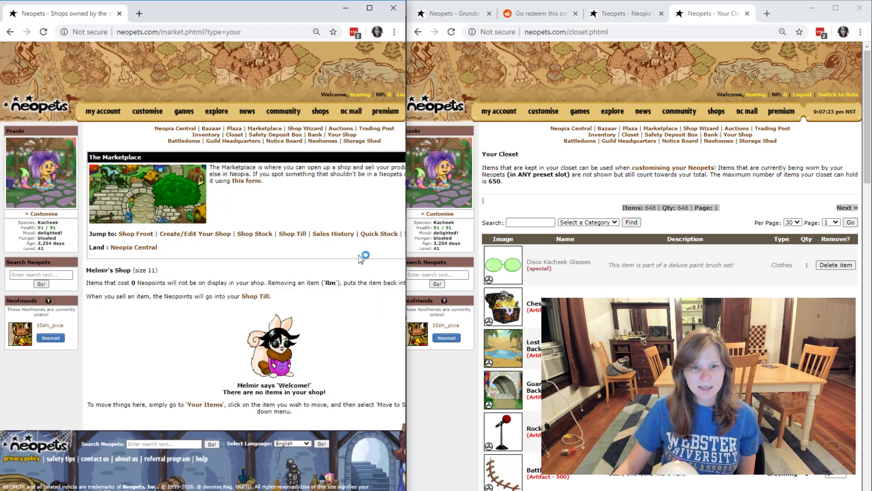
{"action": "scroll", "coordinate": [360, 258], "scroll_direction": "right", "scroll_amount": 2}
{"action": "scroll", "coordinate": [368, 246], "scroll_direction": "right", "scroll_amount": 2}
Step: Browse the item gallery, noting the Nutcracker Face Paint, then view the pets quick reference page
{"action": "left_click", "coordinate": [375, 235]}
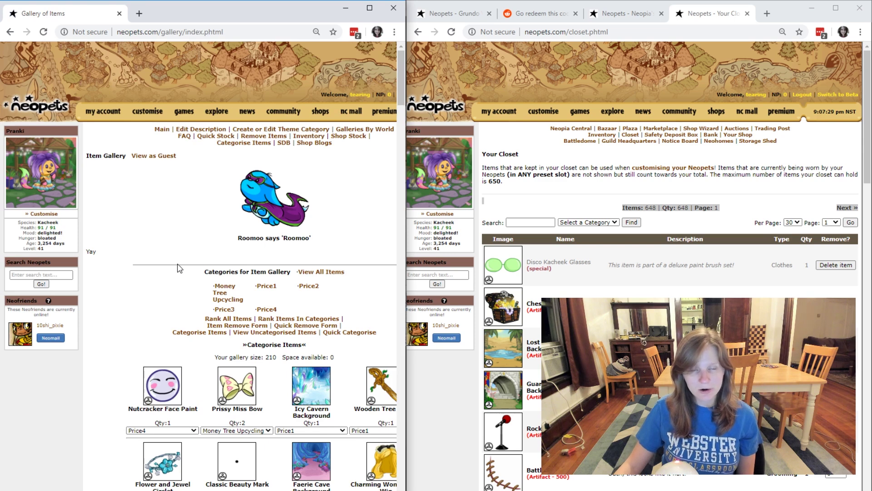
{"action": "scroll", "coordinate": [199, 266], "scroll_direction": "right", "scroll_amount": 2}
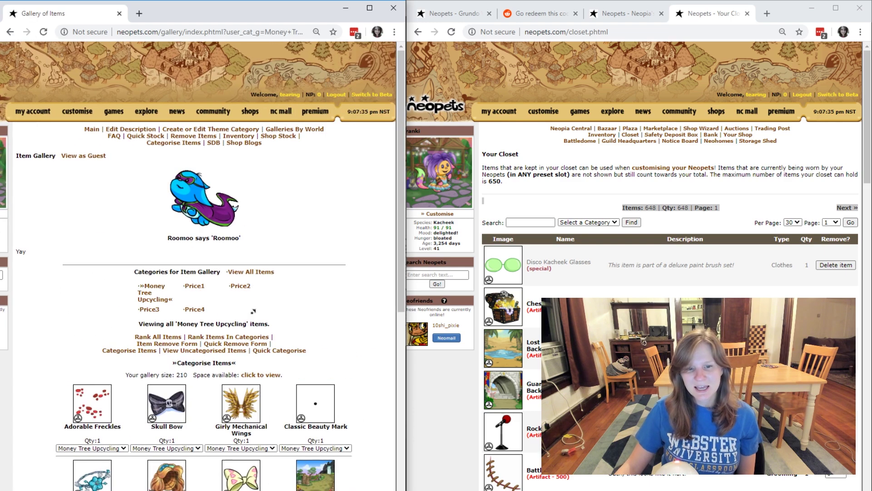
{"action": "scroll", "coordinate": [252, 307], "scroll_direction": "down", "scroll_amount": 4}
{"action": "scroll", "coordinate": [253, 307], "scroll_direction": "right", "scroll_amount": 1}
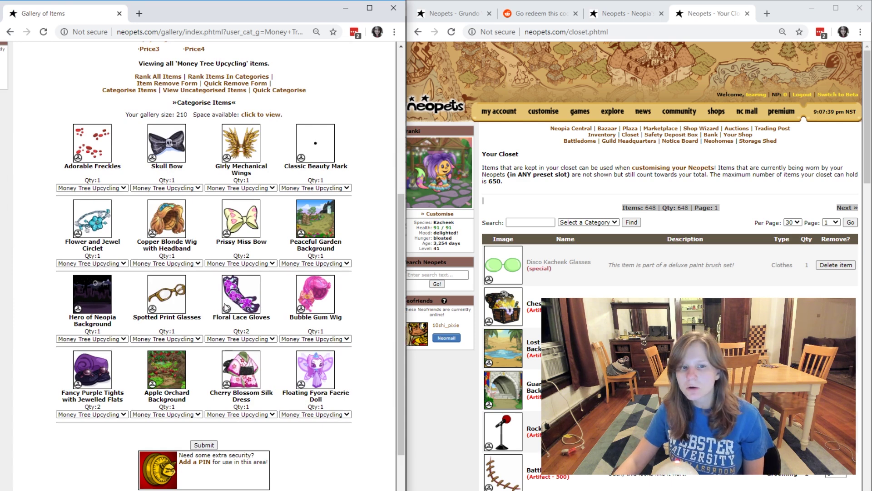
{"action": "scroll", "coordinate": [141, 306], "scroll_direction": "up", "scroll_amount": 1}
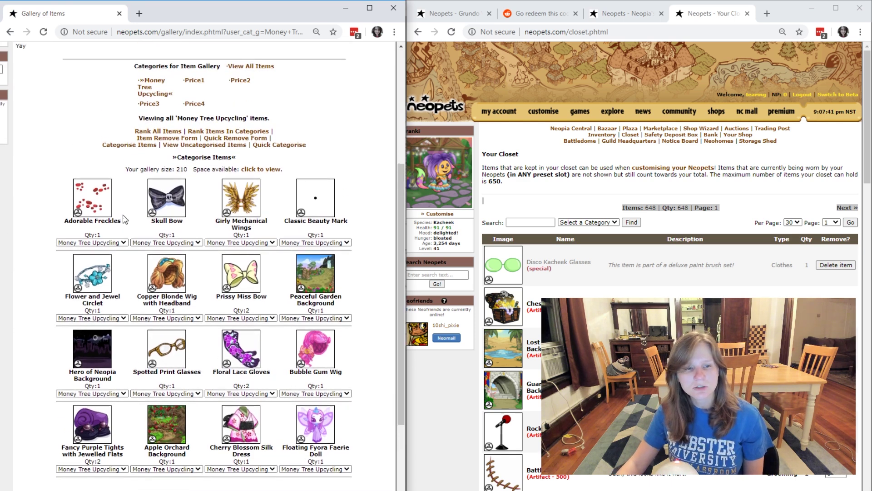
{"action": "scroll", "coordinate": [235, 162], "scroll_direction": "up", "scroll_amount": 2}
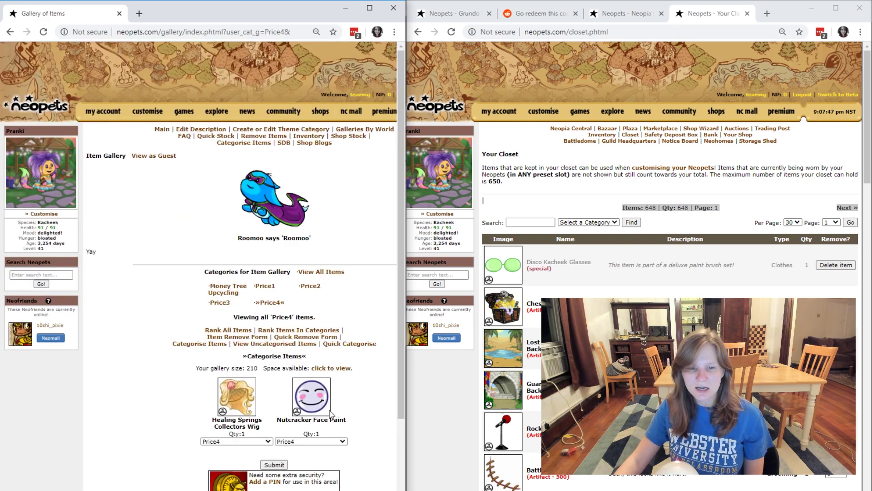
{"action": "triple_click", "coordinate": [337, 419]}
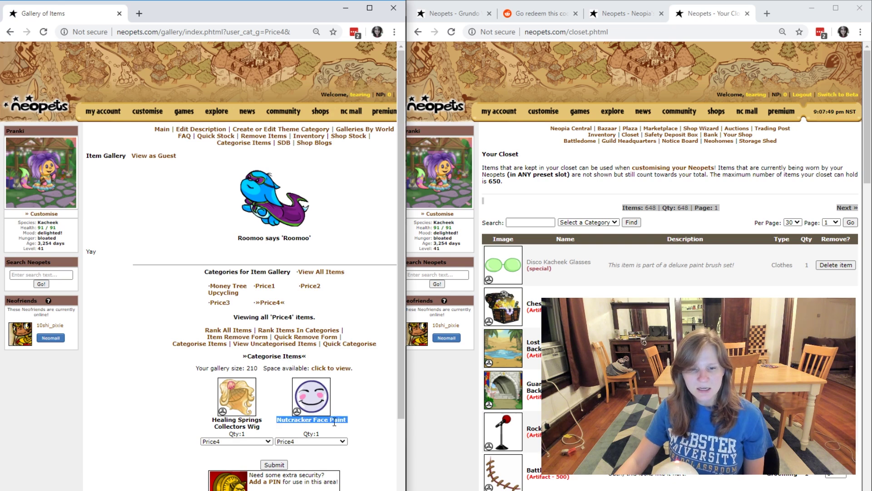
{"action": "double_click", "coordinate": [292, 421]}
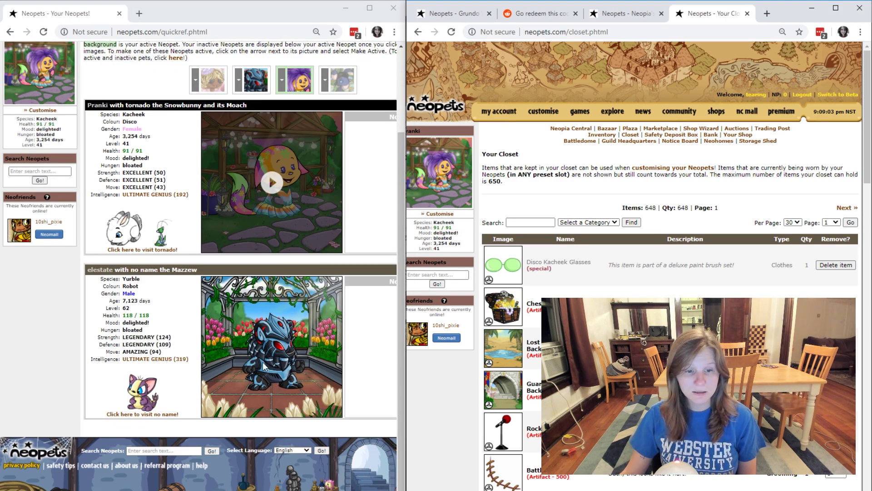
{"action": "left_click", "coordinate": [263, 264]}
{"action": "scroll", "coordinate": [253, 307], "scroll_direction": "right", "scroll_amount": 2}
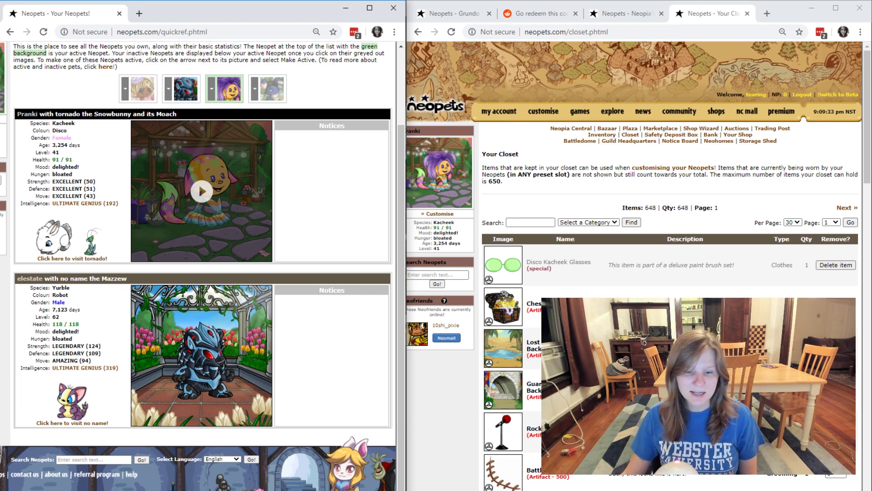
{"action": "key", "text": "F5"}
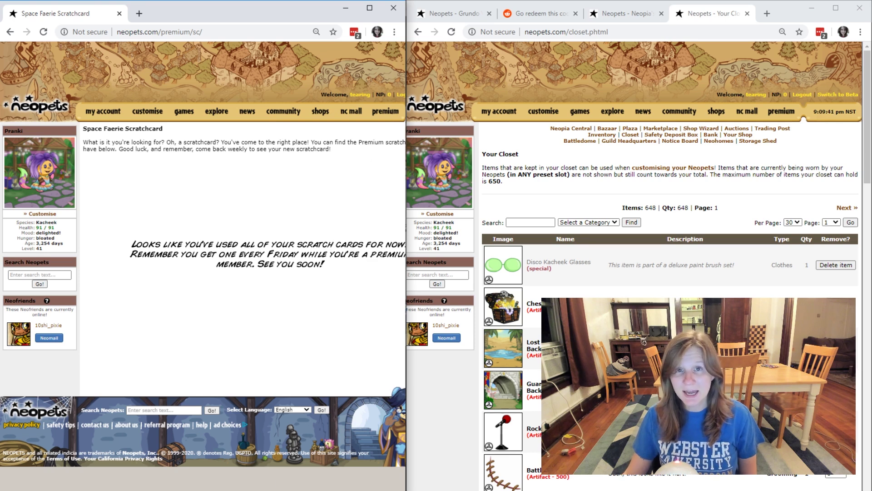
{"action": "scroll", "coordinate": [204, 254], "scroll_direction": "right", "scroll_amount": 2}
{"action": "scroll", "coordinate": [380, 472], "scroll_direction": "left", "scroll_amount": 2}
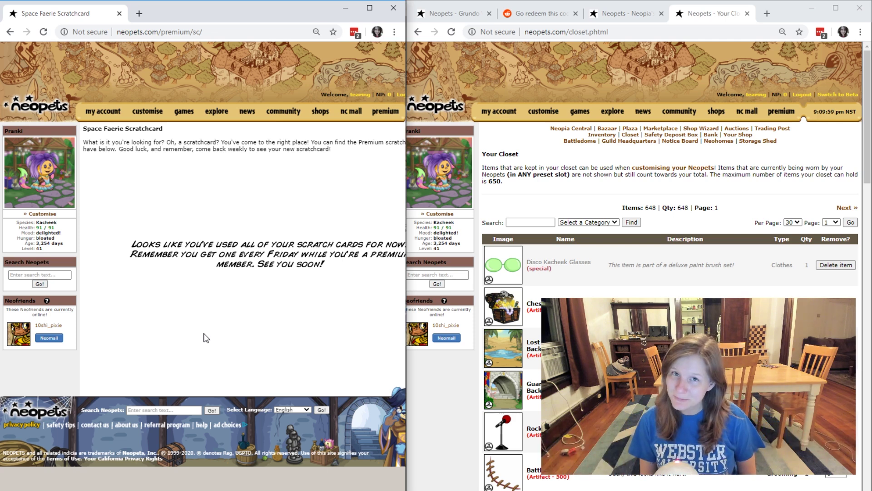
Step: View the account's user lookup profile, then return to the inventory page
{"action": "left_click", "coordinate": [356, 96]}
{"action": "scroll", "coordinate": [338, 120], "scroll_direction": "down", "scroll_amount": 5}
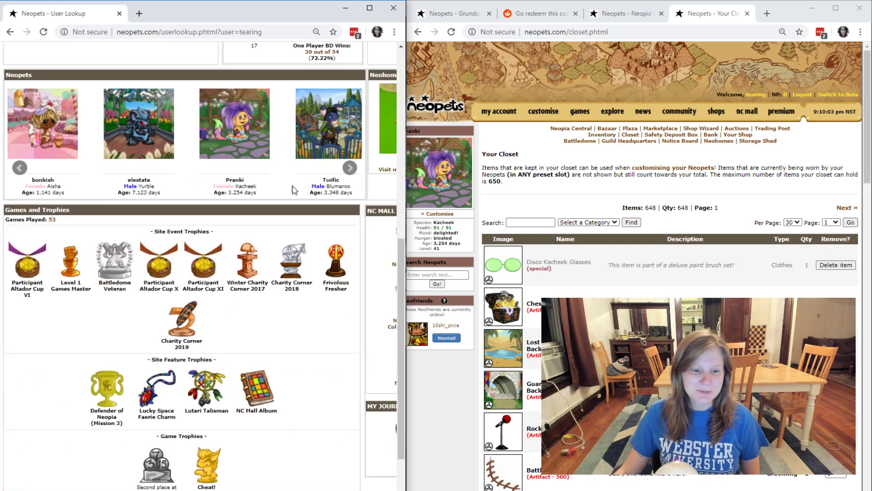
{"action": "scroll", "coordinate": [214, 300], "scroll_direction": "down", "scroll_amount": 3}
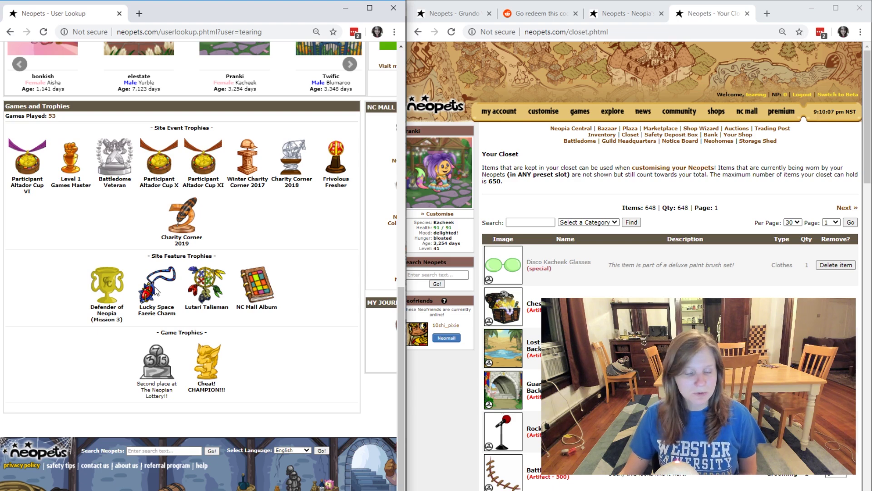
{"action": "scroll", "coordinate": [160, 303], "scroll_direction": "up", "scroll_amount": 2}
{"action": "scroll", "coordinate": [191, 239], "scroll_direction": "up", "scroll_amount": 3}
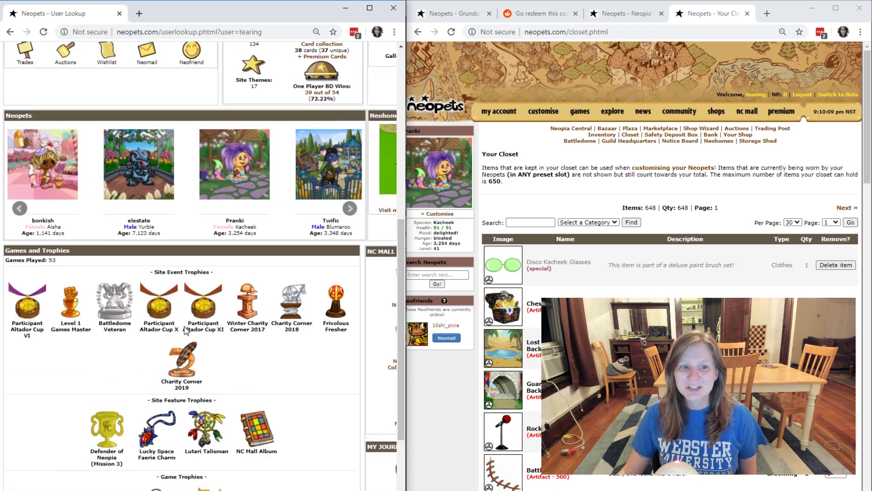
{"action": "scroll", "coordinate": [226, 171], "scroll_direction": "up", "scroll_amount": 3}
{"action": "scroll", "coordinate": [269, 150], "scroll_direction": "up", "scroll_amount": 1}
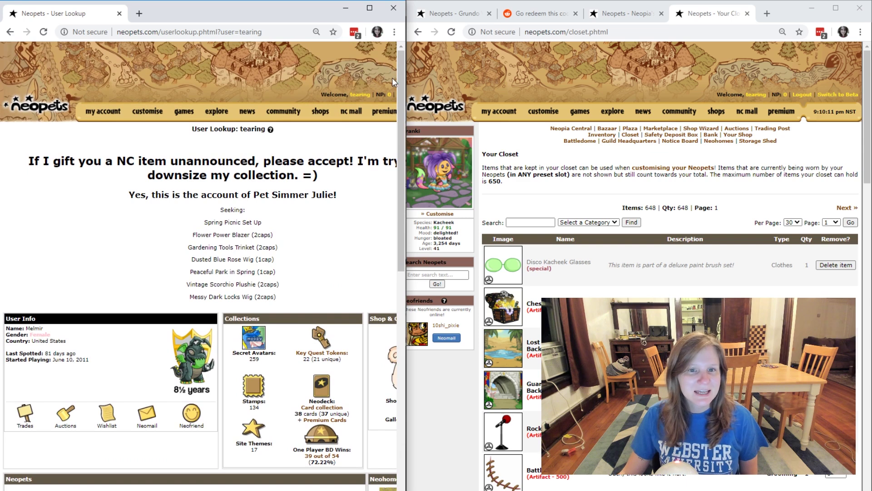
{"action": "left_click", "coordinate": [389, 98]}
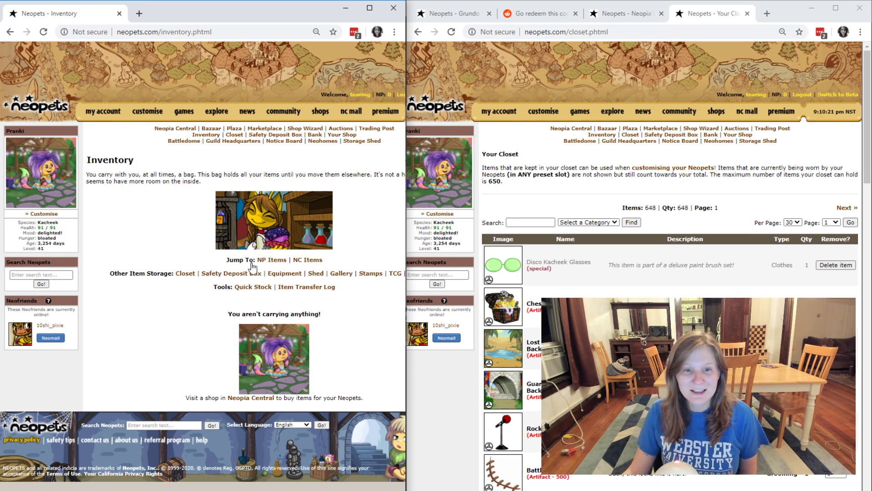
{"action": "scroll", "coordinate": [328, 166], "scroll_direction": "right", "scroll_amount": 2}
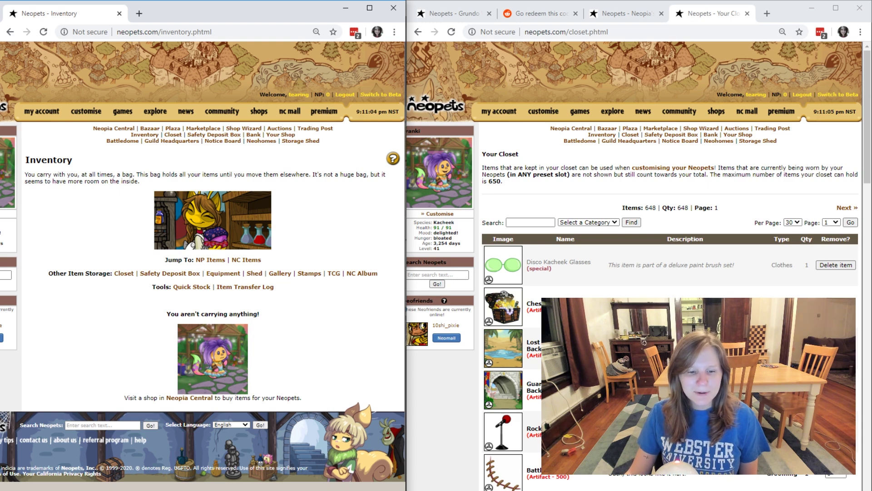
{"action": "scroll", "coordinate": [203, 262], "scroll_direction": "left", "scroll_amount": 2}
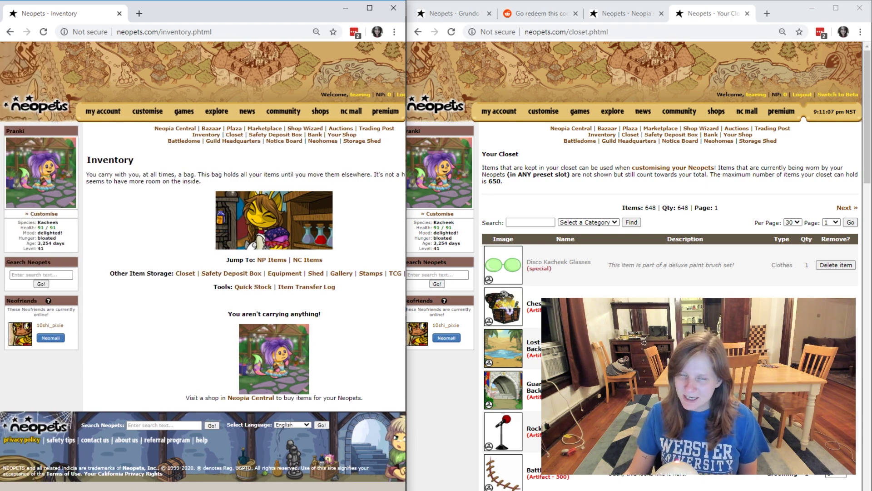
Step: Enter the Secret Laboratory page that asks which pet to zap
{"action": "left_click", "coordinate": [289, 138]}
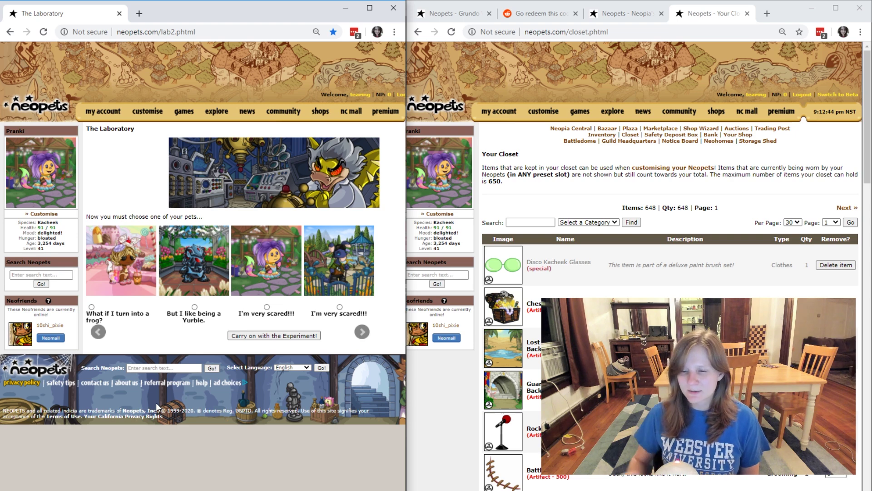
Step: Search Google for "the secret laboratory map" in a new tab
{"action": "left_click", "coordinate": [139, 13]}
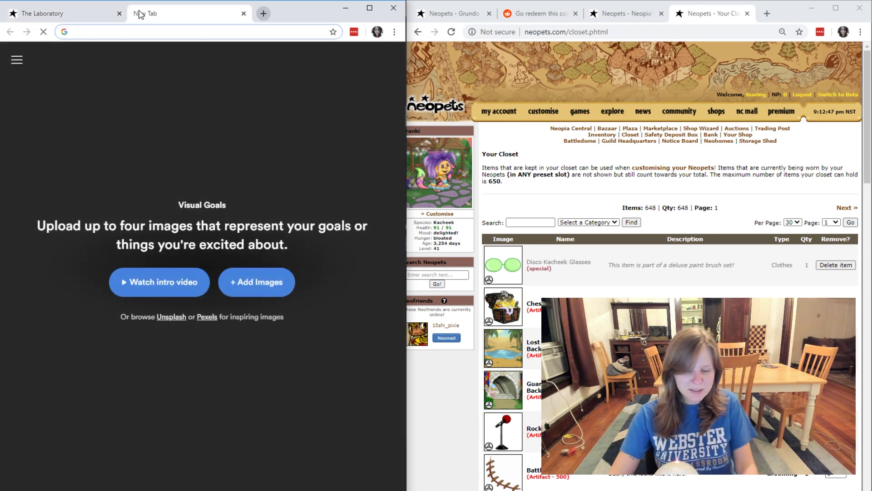
{"action": "type", "text": "the secret la"}
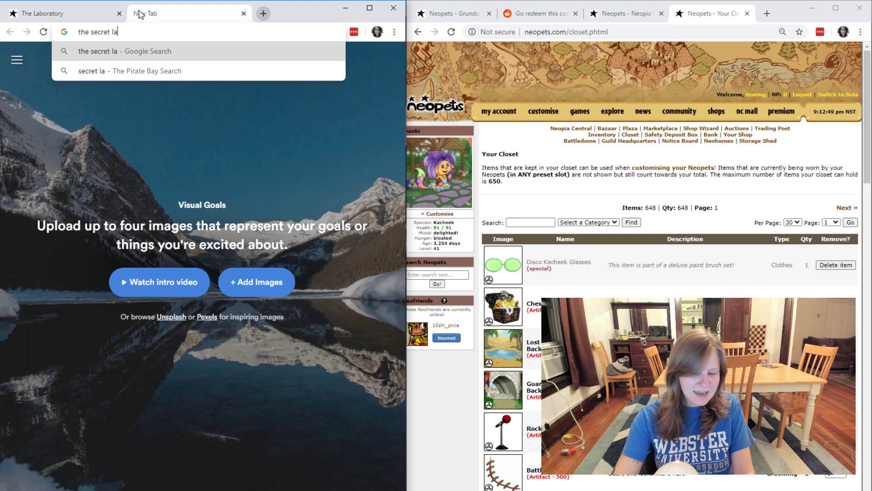
{"action": "type", "text": "boratory map"}
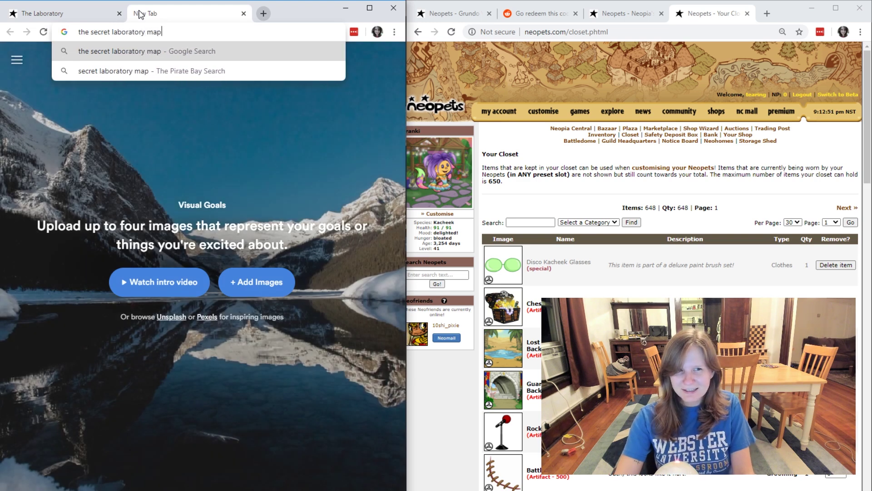
{"action": "key", "text": "Return"}
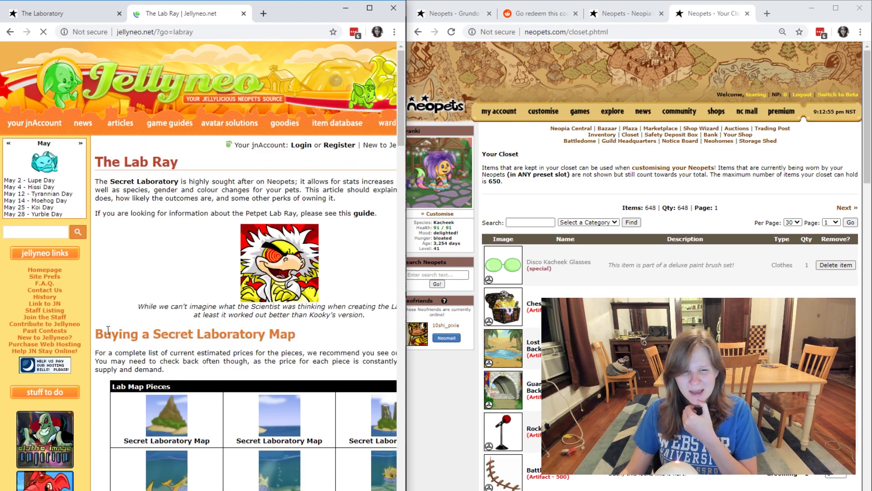
{"action": "scroll", "coordinate": [107, 331], "scroll_direction": "down", "scroll_amount": 3}
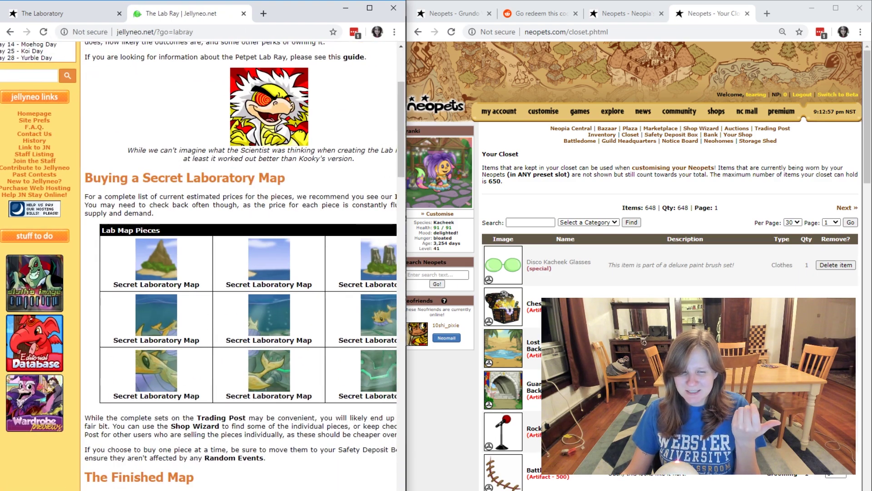
{"action": "scroll", "coordinate": [378, 422], "scroll_direction": "down", "scroll_amount": 2}
{"action": "scroll", "coordinate": [392, 358], "scroll_direction": "down", "scroll_amount": 1}
{"action": "scroll", "coordinate": [392, 358], "scroll_direction": "down", "scroll_amount": 3}
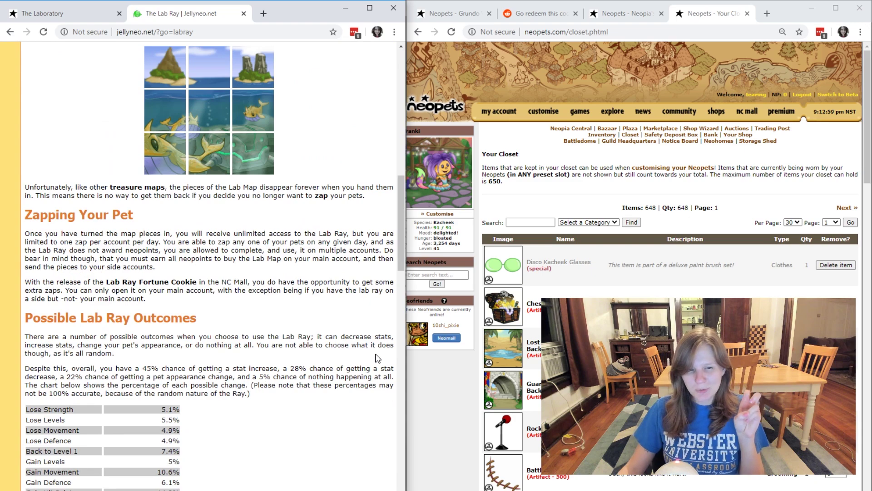
{"action": "scroll", "coordinate": [385, 358], "scroll_direction": "down", "scroll_amount": 3}
{"action": "scroll", "coordinate": [377, 357], "scroll_direction": "up", "scroll_amount": 5}
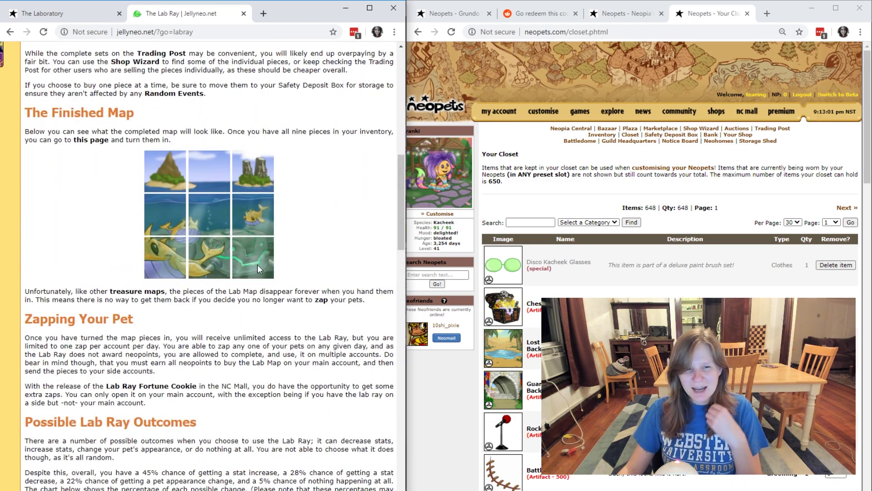
{"action": "scroll", "coordinate": [258, 268], "scroll_direction": "up", "scroll_amount": 3}
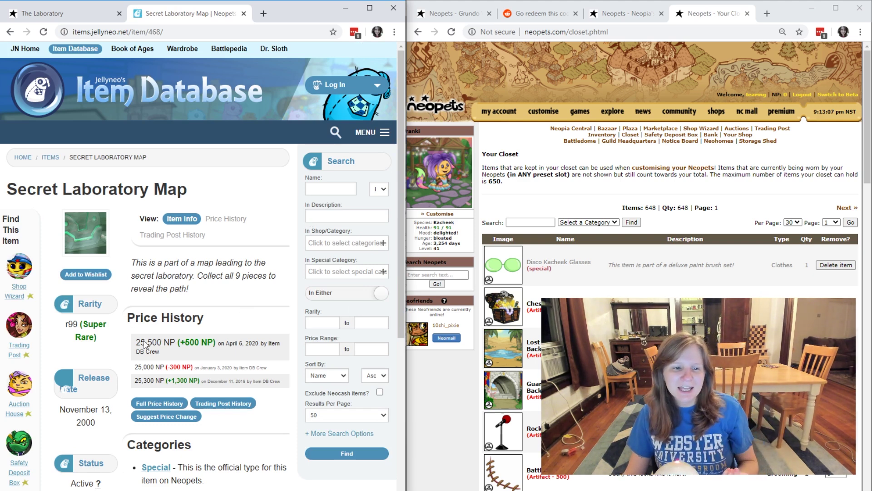
Step: Note the map's 25,500 NP price on Jellyneo, return to the Laboratory page and show the Safety Deposit Box alongside
{"action": "left_click_drag", "start_coordinate": [135, 342], "coordinate": [158, 346]}
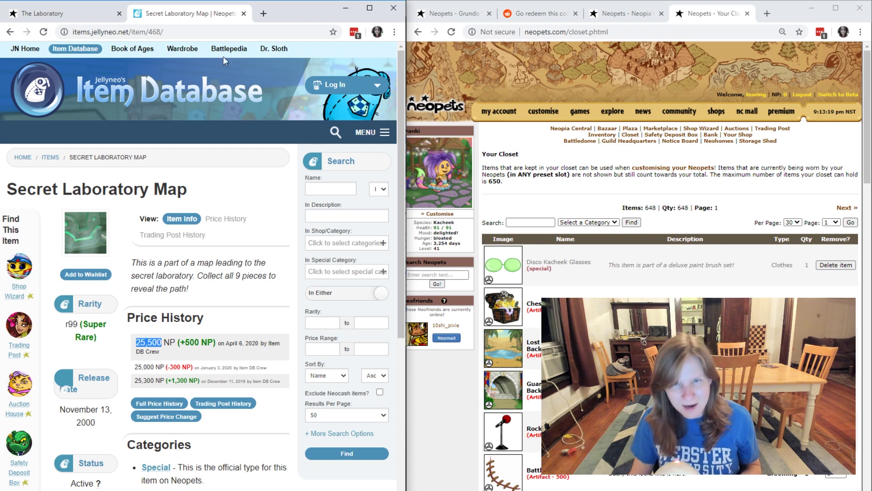
{"action": "left_click", "coordinate": [85, 14]}
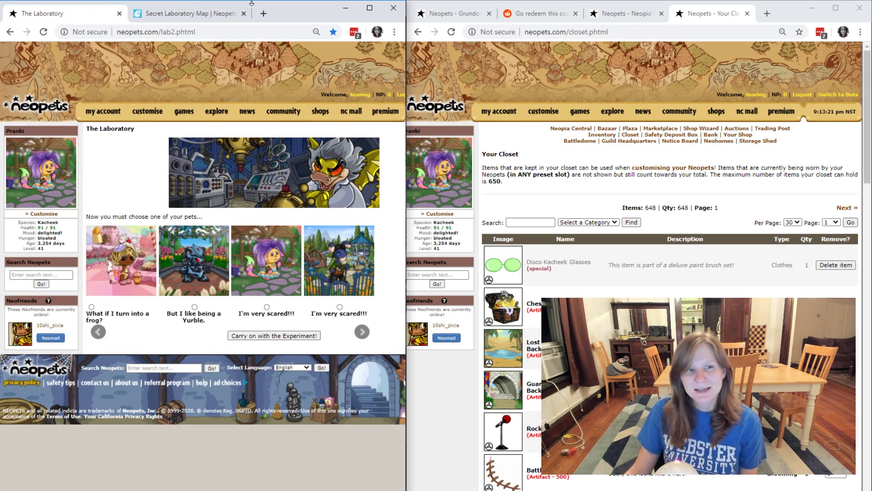
{"action": "left_click", "coordinate": [184, 19]}
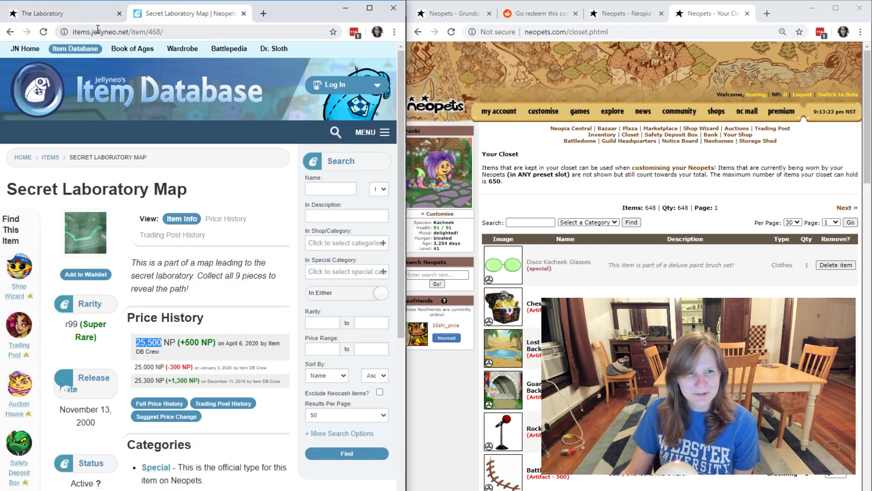
{"action": "left_click", "coordinate": [106, 17]}
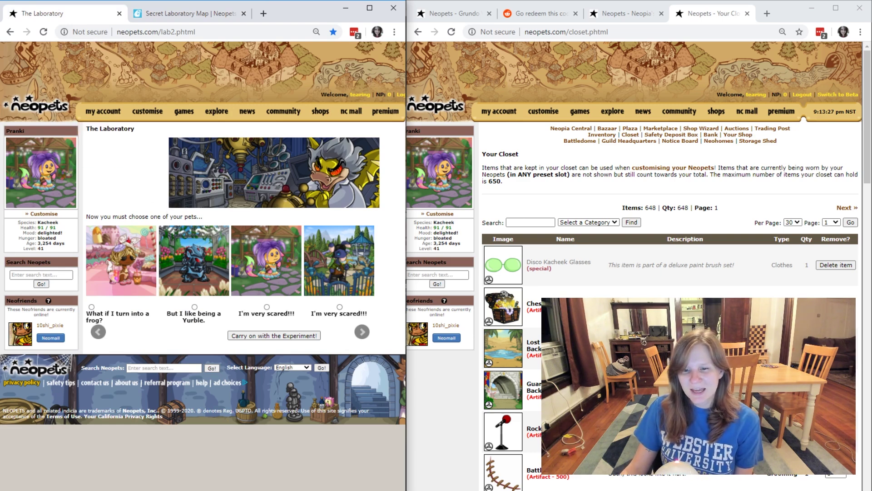
{"action": "scroll", "coordinate": [671, 156], "scroll_direction": "down", "scroll_amount": 10}
{"action": "scroll", "coordinate": [672, 156], "scroll_direction": "up", "scroll_amount": 10}
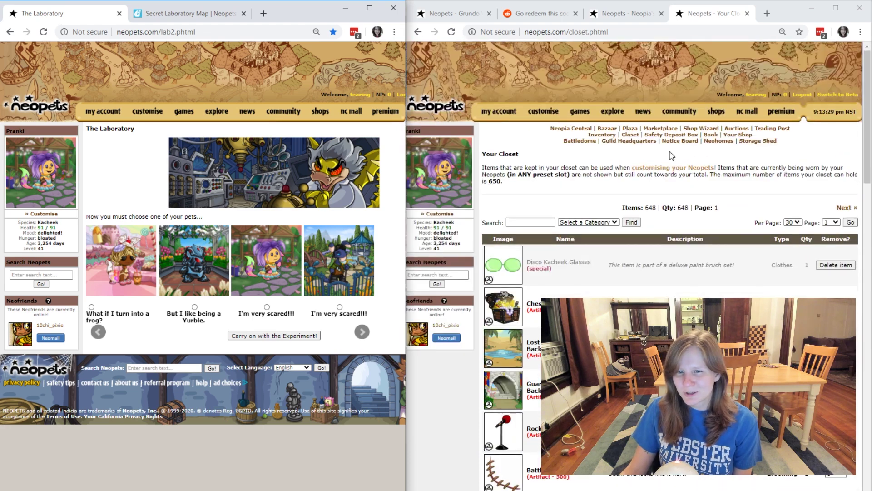
{"action": "left_click", "coordinate": [682, 135]}
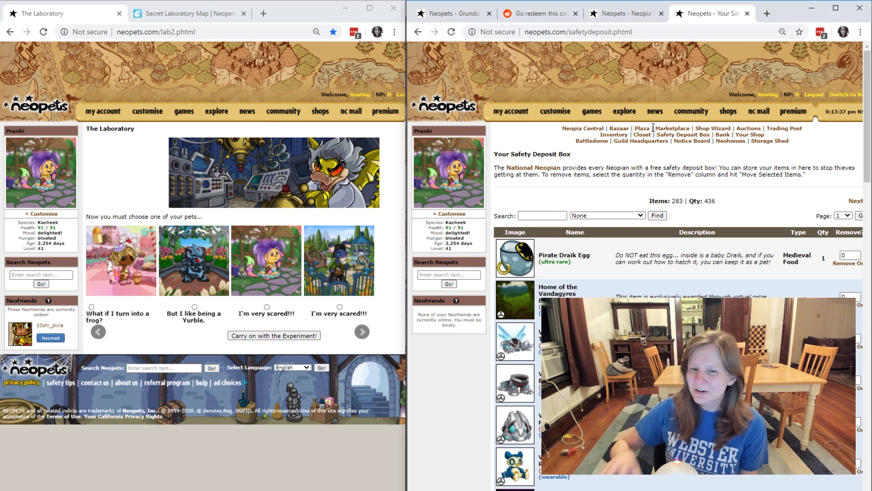
{"action": "scroll", "coordinate": [653, 128], "scroll_direction": "down", "scroll_amount": 3}
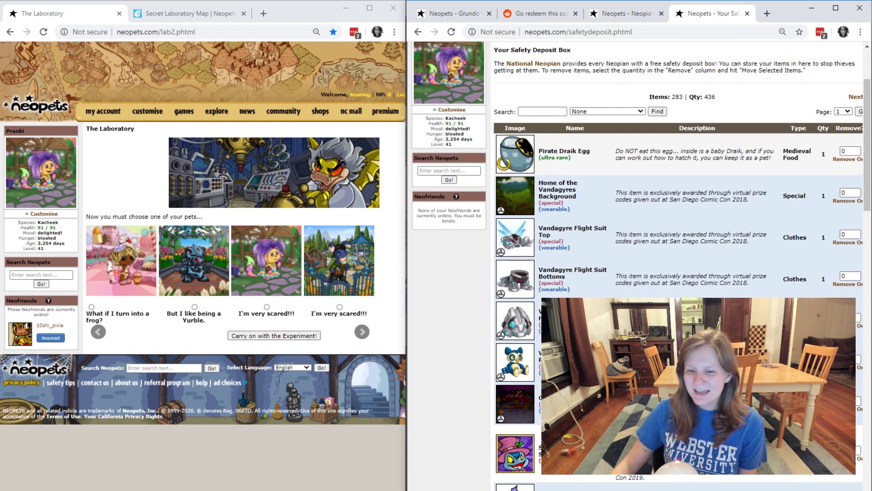
{"action": "scroll", "coordinate": [603, 159], "scroll_direction": "down", "scroll_amount": 2}
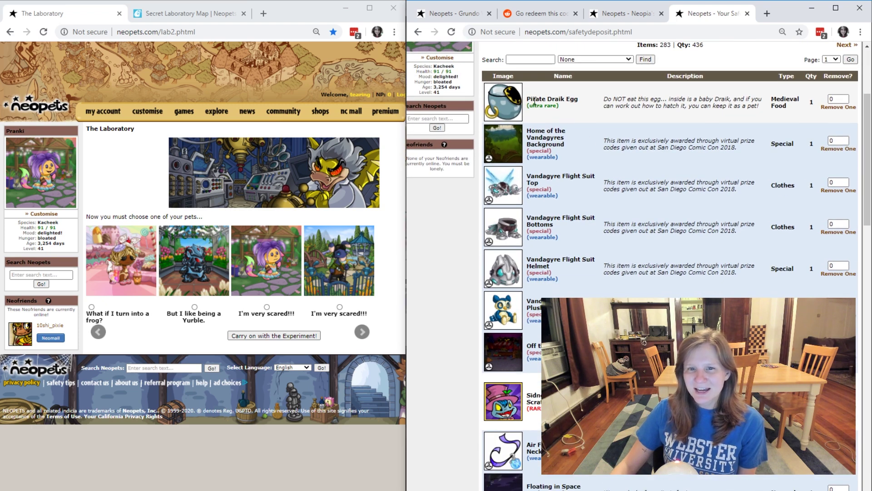
Step: Skim the listed deposit box items, then load your own user lookup profile in the left window
{"action": "left_click_drag", "start_coordinate": [531, 99], "coordinate": [859, 415]}
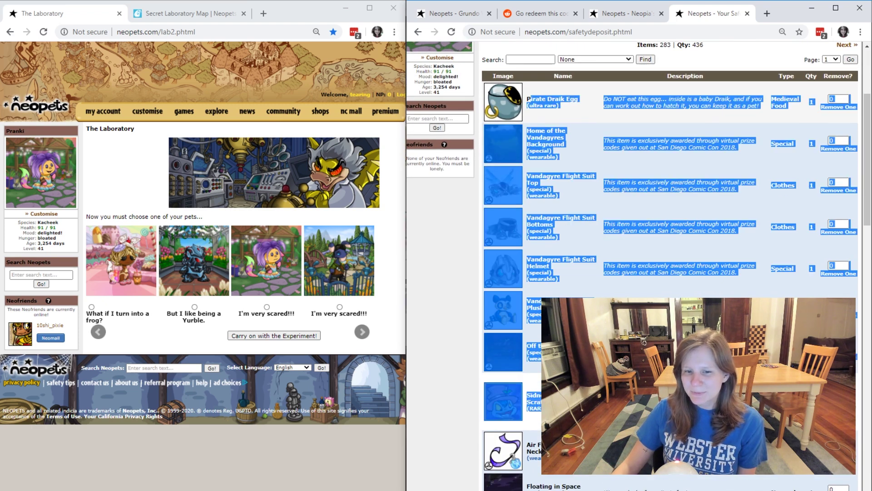
{"action": "left_click", "coordinate": [858, 415]}
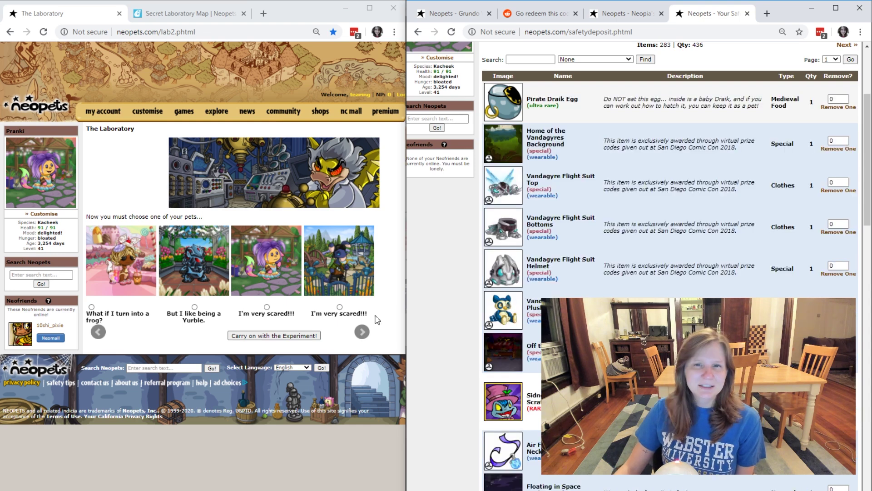
{"action": "left_click", "coordinate": [362, 98]}
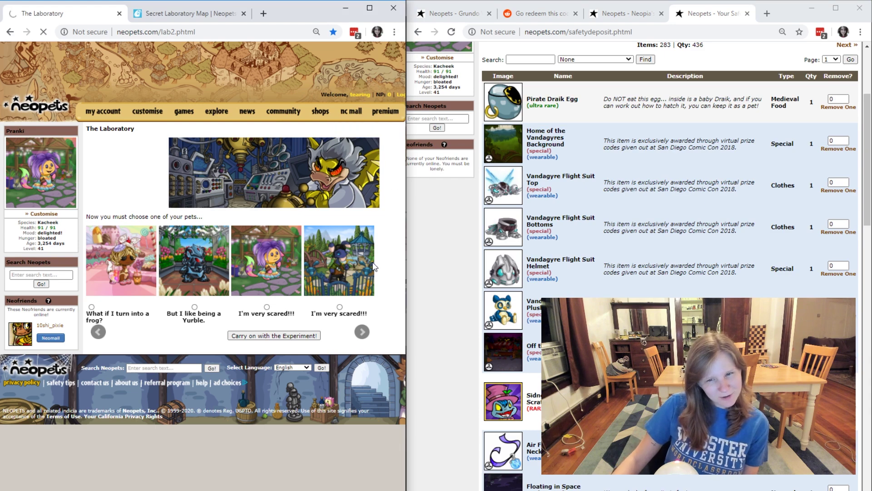
{"action": "scroll", "coordinate": [612, 158], "scroll_direction": "up", "scroll_amount": 1}
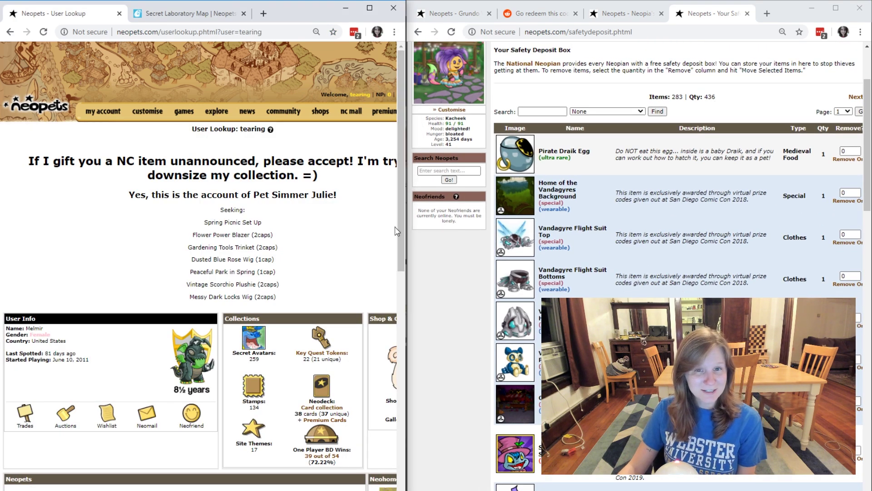
{"action": "scroll", "coordinate": [372, 246], "scroll_direction": "down", "scroll_amount": 2}
{"action": "scroll", "coordinate": [362, 273], "scroll_direction": "down", "scroll_amount": 6}
{"action": "scroll", "coordinate": [368, 270], "scroll_direction": "up", "scroll_amount": 2}
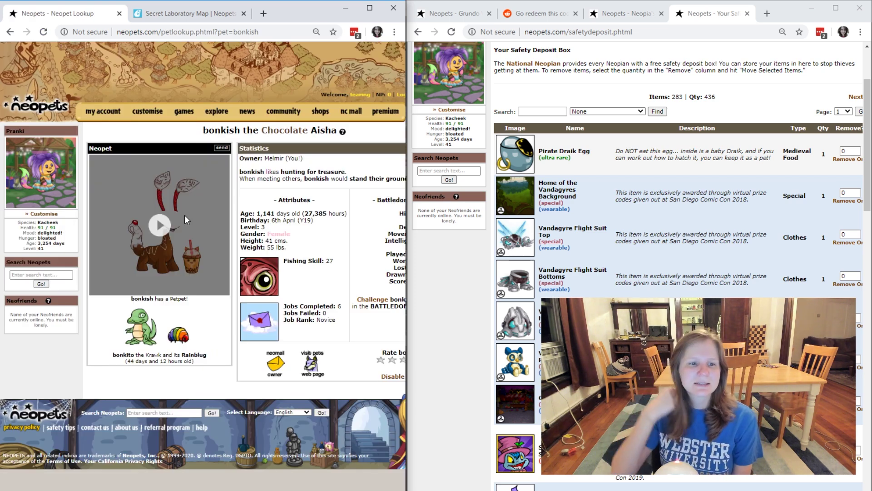
Step: View a pet's full customised image and check the stamp album's Scarabs II page in a new tab
{"action": "left_click", "coordinate": [184, 215]}
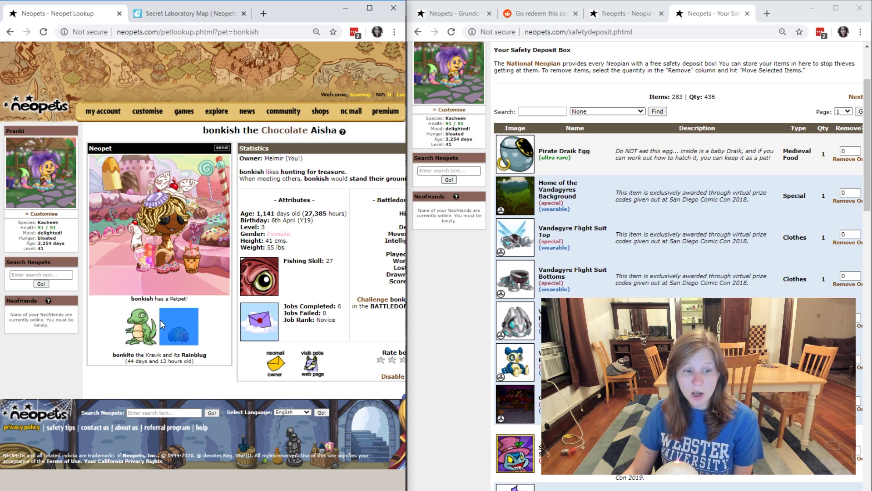
{"action": "mouse_move", "coordinate": [141, 327]}
{"action": "left_mouse_down"}
{"action": "mouse_move", "coordinate": [164, 295]}
{"action": "mouse_move", "coordinate": [208, 279]}
{"action": "mouse_move", "coordinate": [143, 325]}
{"action": "left_mouse_up"}
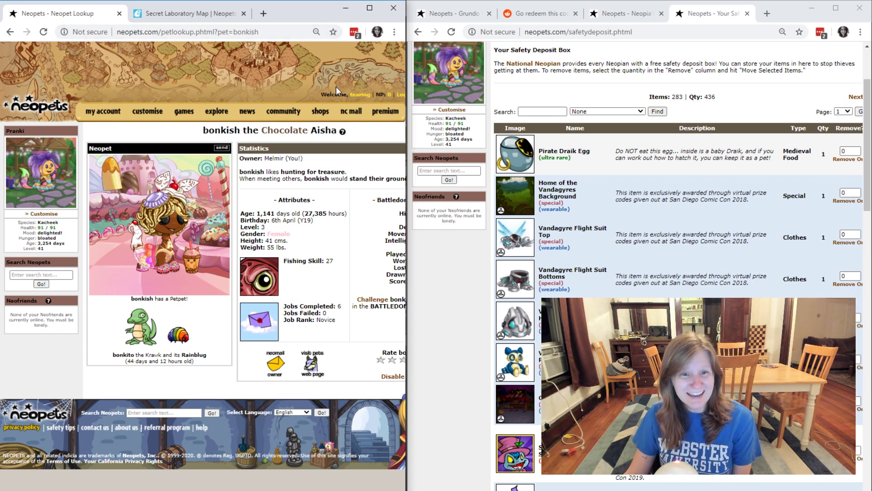
{"action": "middle_click", "coordinate": [360, 100]}
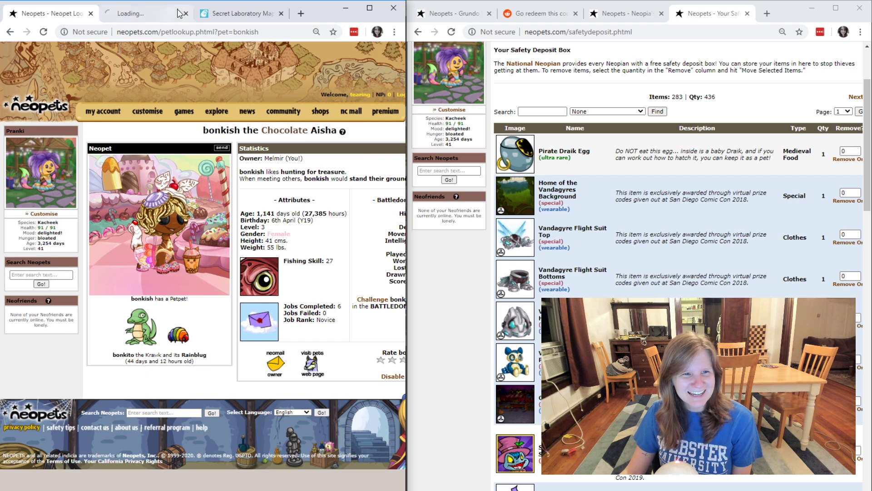
{"action": "left_click", "coordinate": [146, 13]}
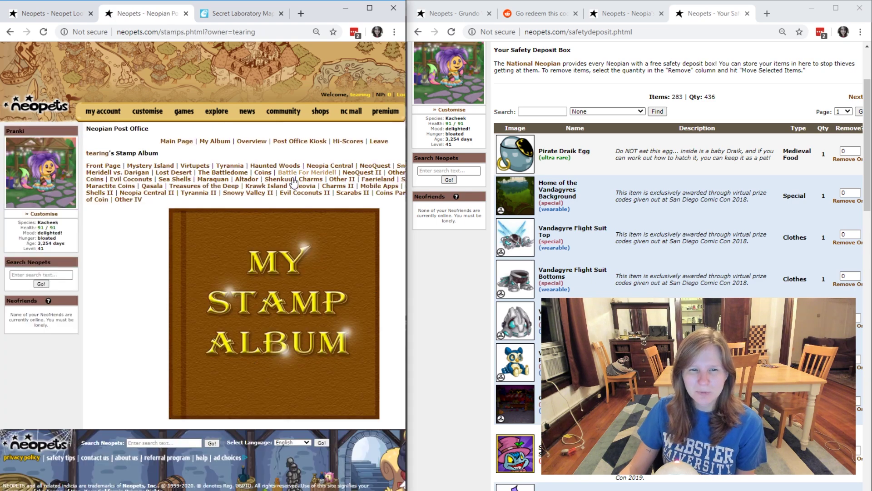
{"action": "left_click", "coordinate": [350, 193]}
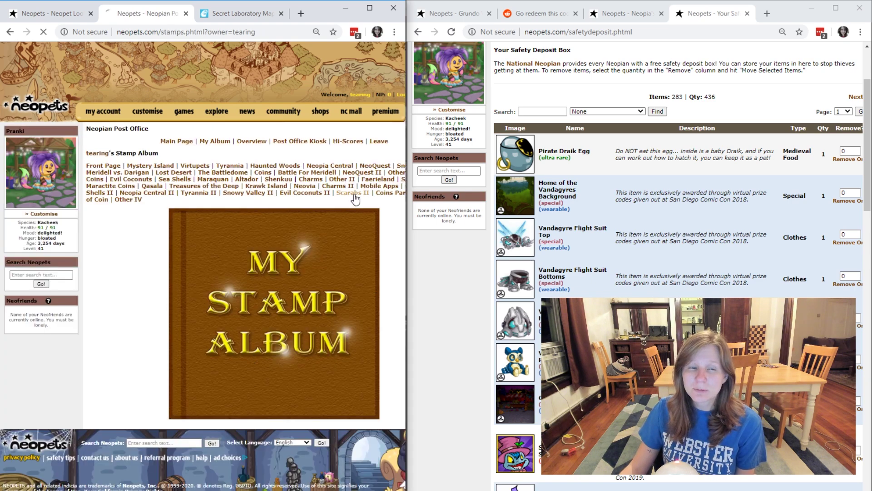
{"action": "left_click", "coordinate": [67, 15]}
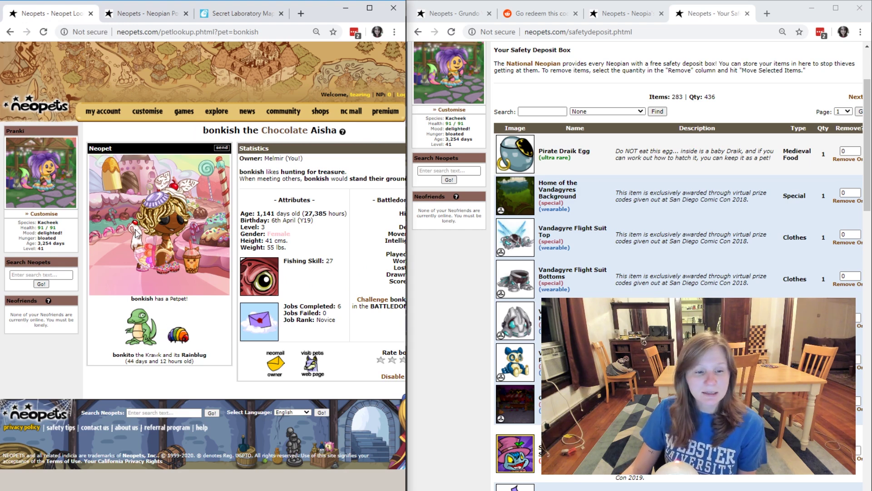
Step: Visit Pranki's, Twific's and bonkish's pet pages from the profile, then go to the Map of Neopia
{"action": "key", "text": "alt+Left"}
{"action": "left_click", "coordinate": [256, 235]}
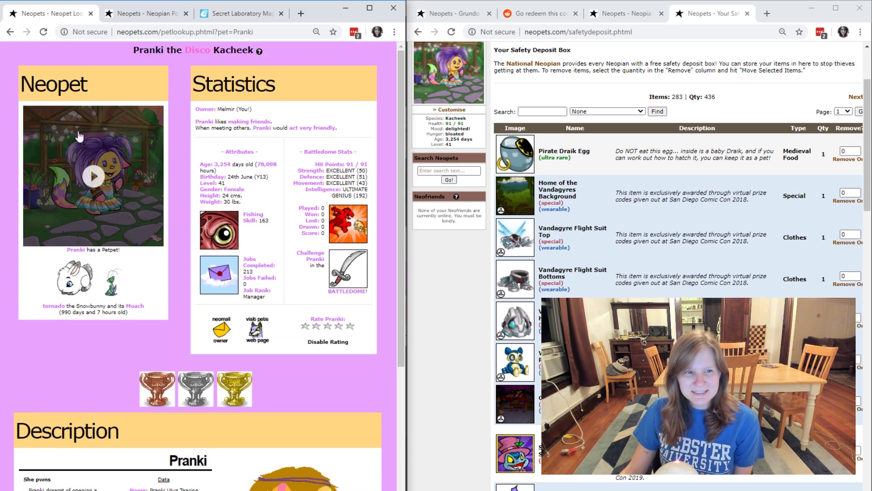
{"action": "left_click", "coordinate": [11, 33]}
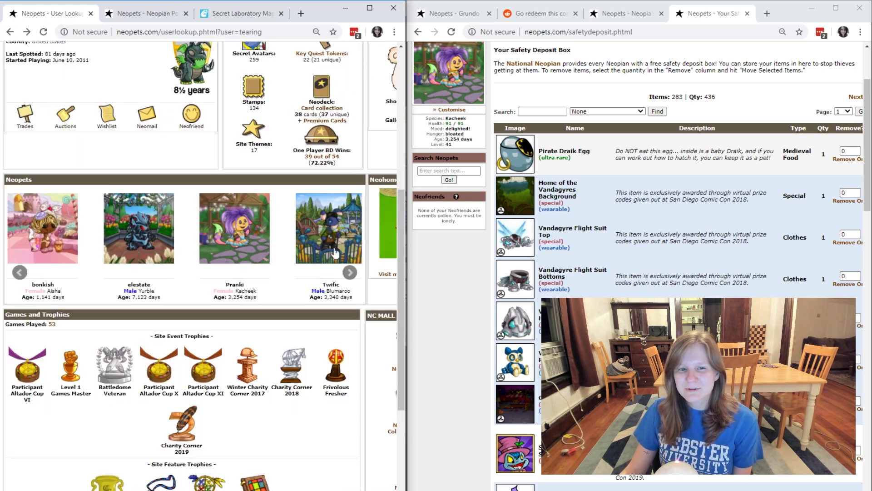
{"action": "left_click", "coordinate": [335, 253]}
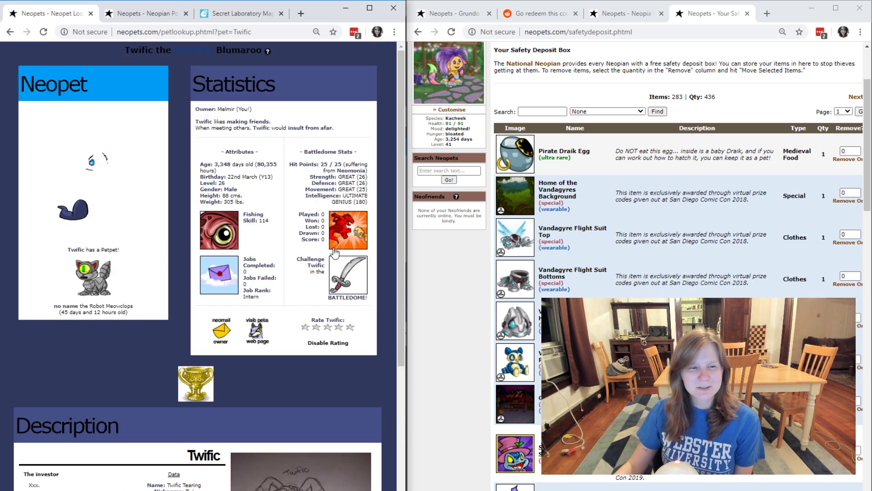
{"action": "left_click", "coordinate": [113, 194]}
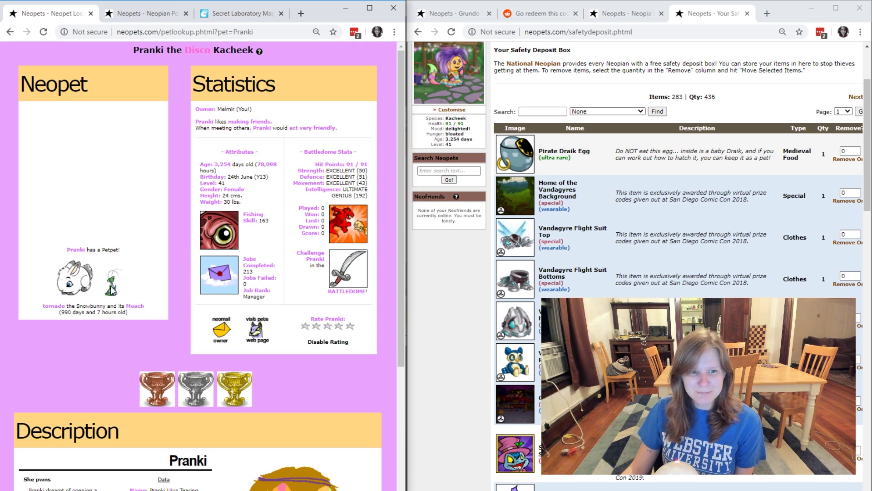
{"action": "left_click", "coordinate": [9, 32]}
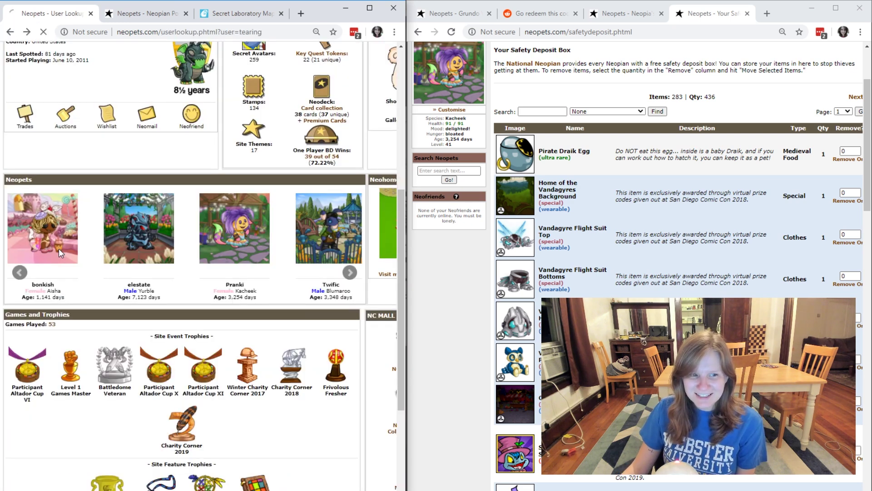
{"action": "left_click", "coordinate": [59, 248]}
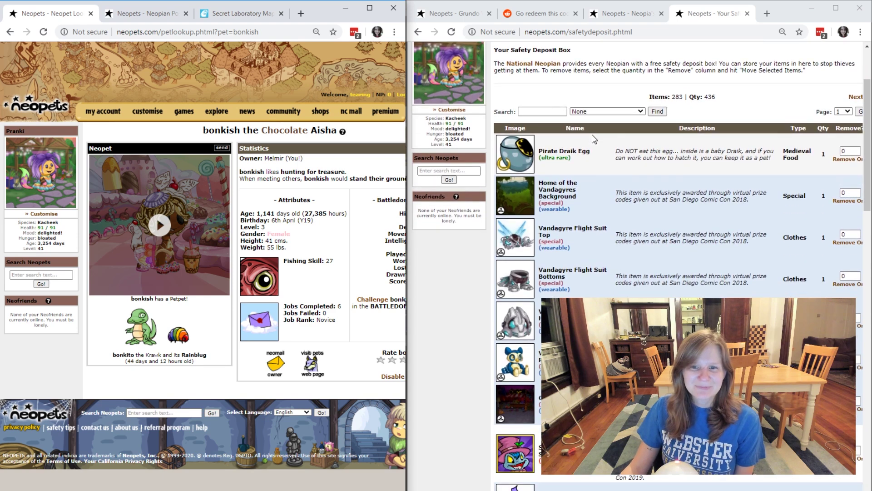
{"action": "scroll", "coordinate": [545, 204], "scroll_direction": "down", "scroll_amount": 2}
{"action": "scroll", "coordinate": [498, 141], "scroll_direction": "up", "scroll_amount": 1}
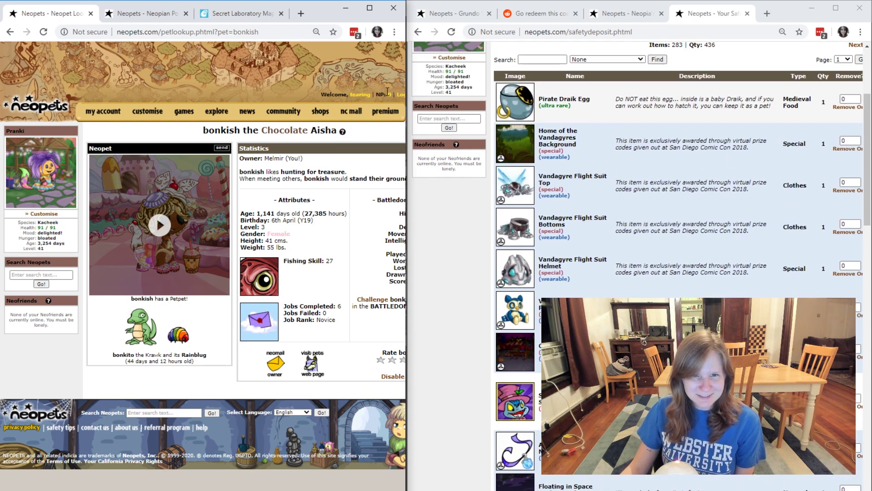
{"action": "left_click", "coordinate": [382, 94]}
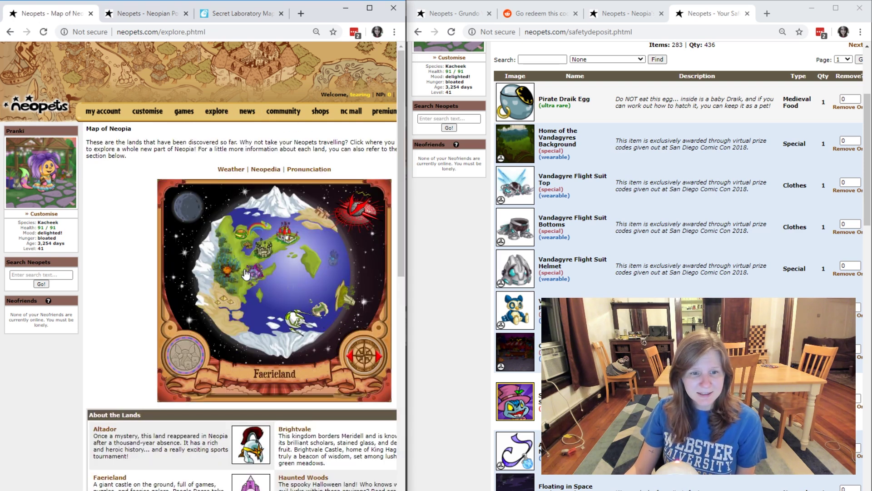
{"action": "scroll", "coordinate": [107, 485], "scroll_direction": "down", "scroll_amount": 3}
{"action": "scroll", "coordinate": [259, 351], "scroll_direction": "down", "scroll_amount": 1}
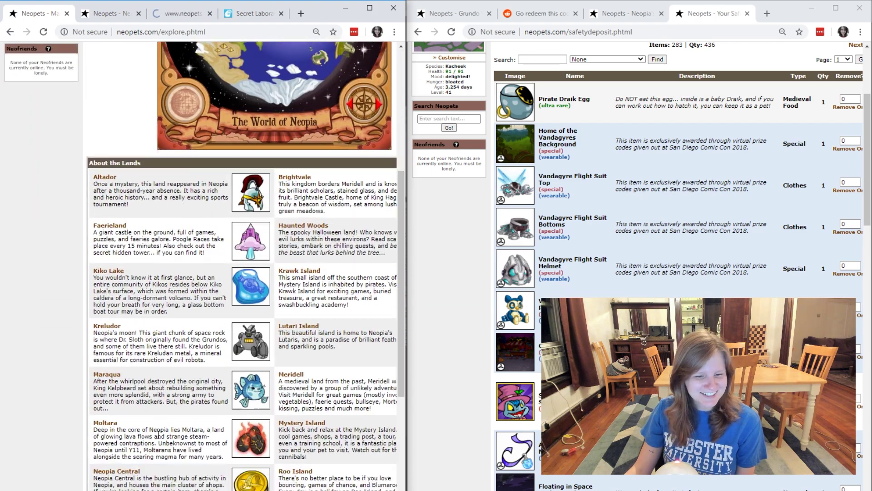
{"action": "scroll", "coordinate": [260, 351], "scroll_direction": "down", "scroll_amount": 2}
Step: Open the land pages in new tabs and visit Jhudora's Bluff from the Faerieland tab
{"action": "middle_click", "coordinate": [291, 210]}
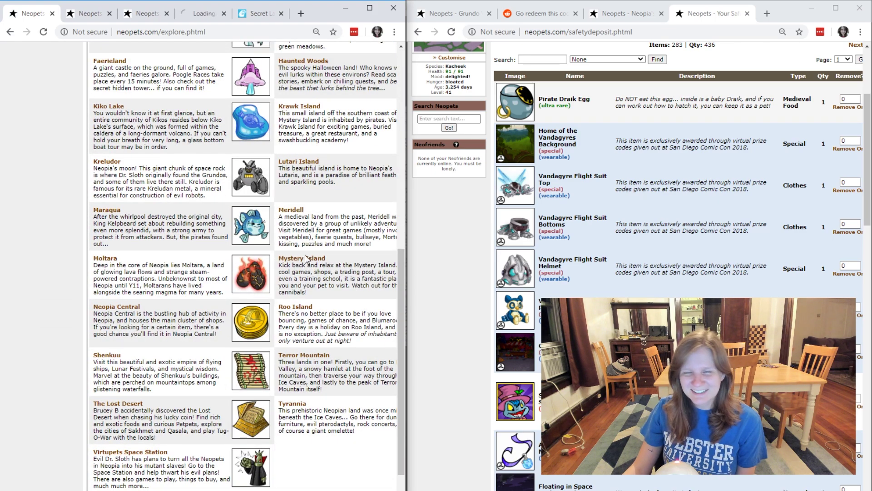
{"action": "scroll", "coordinate": [287, 225], "scroll_direction": "up", "scroll_amount": 3}
{"action": "scroll", "coordinate": [283, 232], "scroll_direction": "up", "scroll_amount": 3}
{"action": "left_click", "coordinate": [81, 14]}
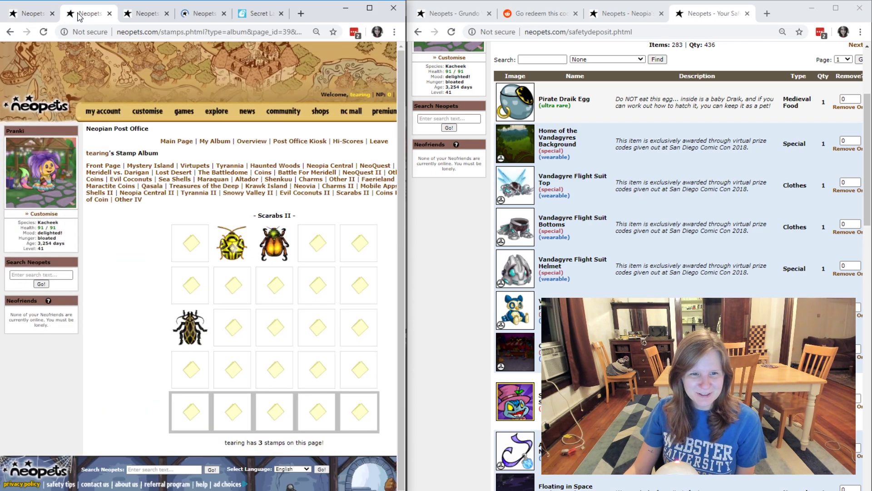
{"action": "left_click", "coordinate": [150, 14]}
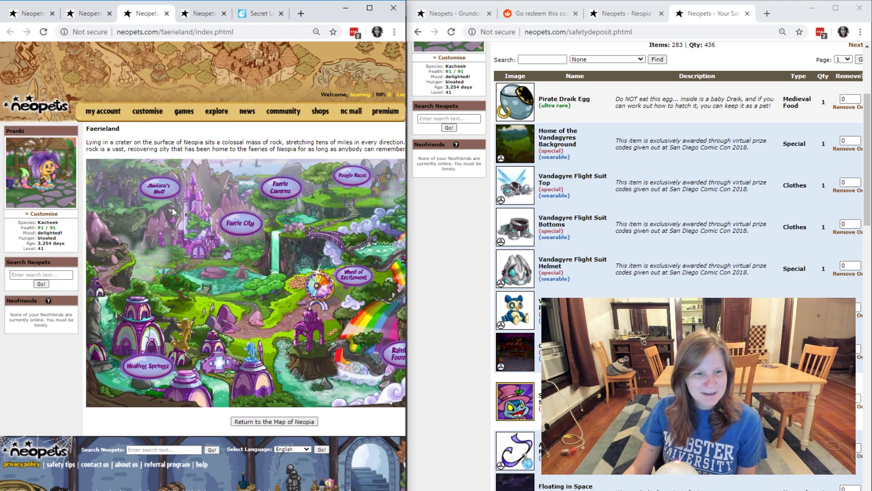
{"action": "left_click", "coordinate": [148, 208]}
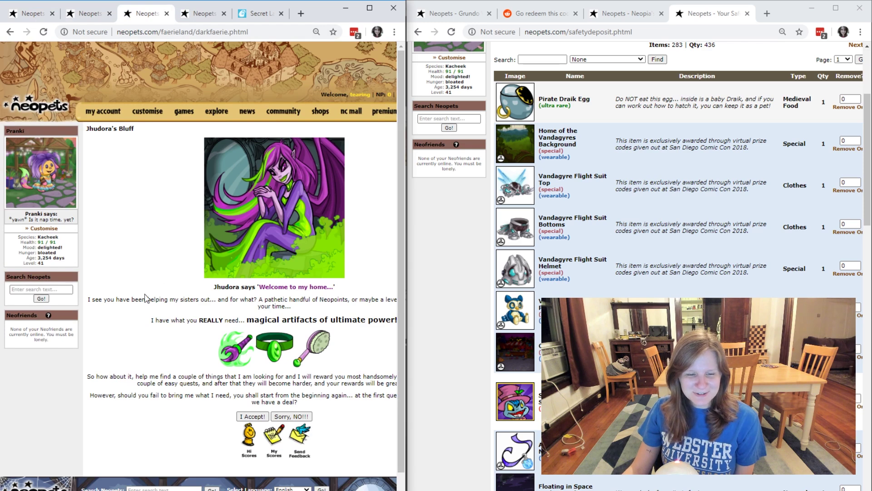
{"action": "scroll", "coordinate": [273, 274], "scroll_direction": "right", "scroll_amount": 1}
{"action": "scroll", "coordinate": [273, 274], "scroll_direction": "down", "scroll_amount": 1}
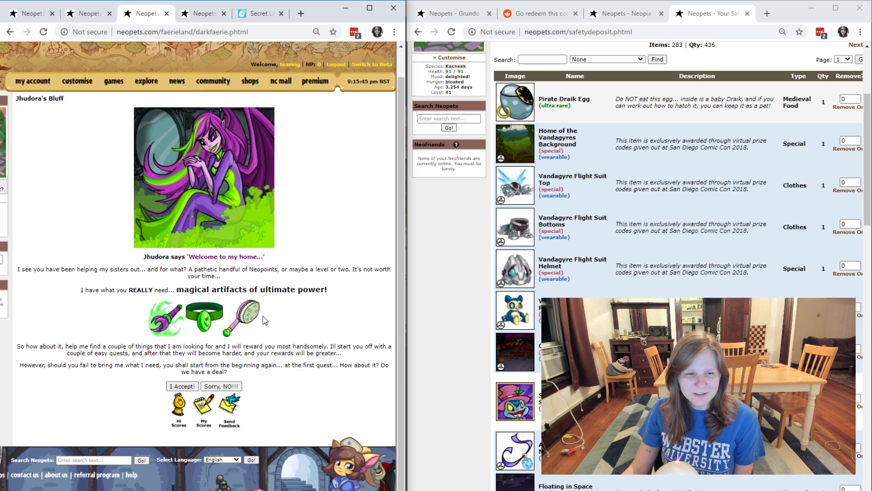
Step: Visit Illusen's Glade from the Meridell tab, then bring up the Neopets Dailies bookmarks
{"action": "left_click", "coordinate": [194, 14]}
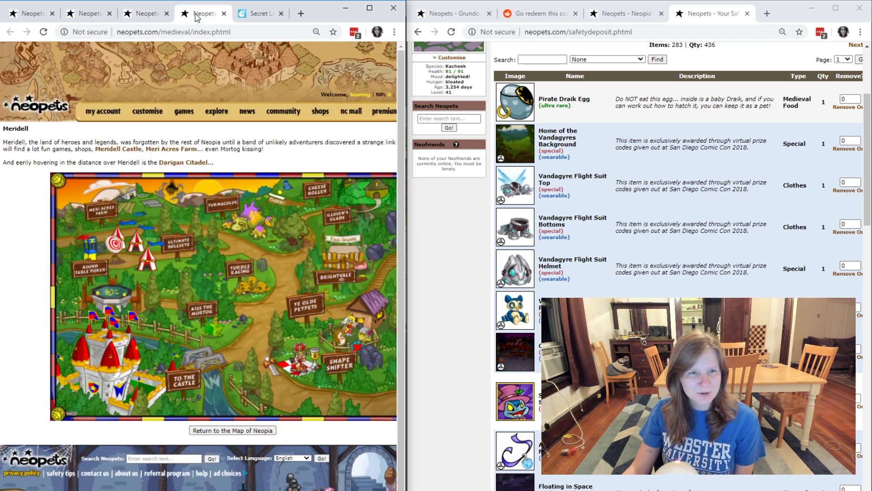
{"action": "left_click", "coordinate": [339, 225]}
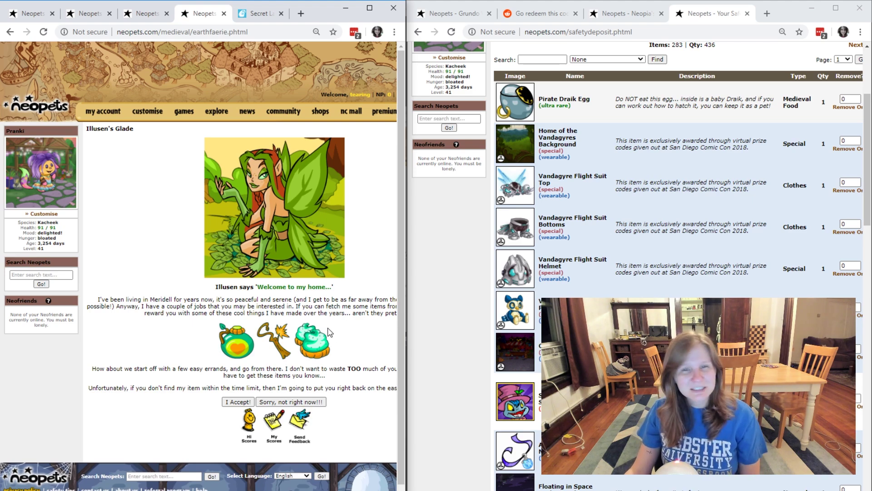
{"action": "left_click", "coordinate": [34, 14]}
{"action": "left_click", "coordinate": [394, 31]}
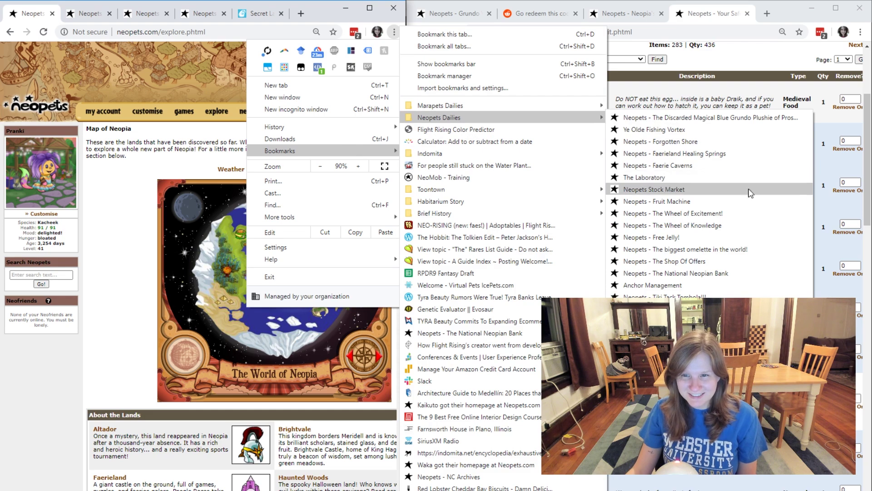
Step: View the empty stock portfolio at the Neopets Stock Market, then go to the inventory
{"action": "left_click", "coordinate": [750, 192]}
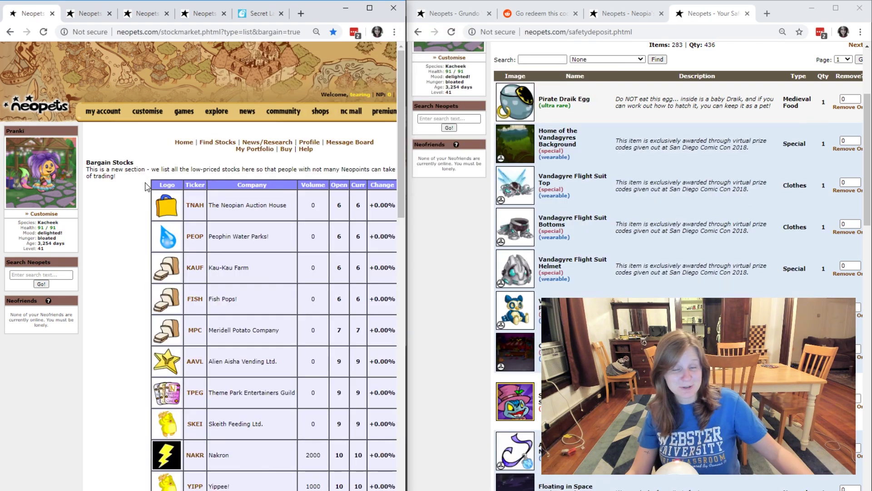
{"action": "left_click", "coordinate": [259, 154]}
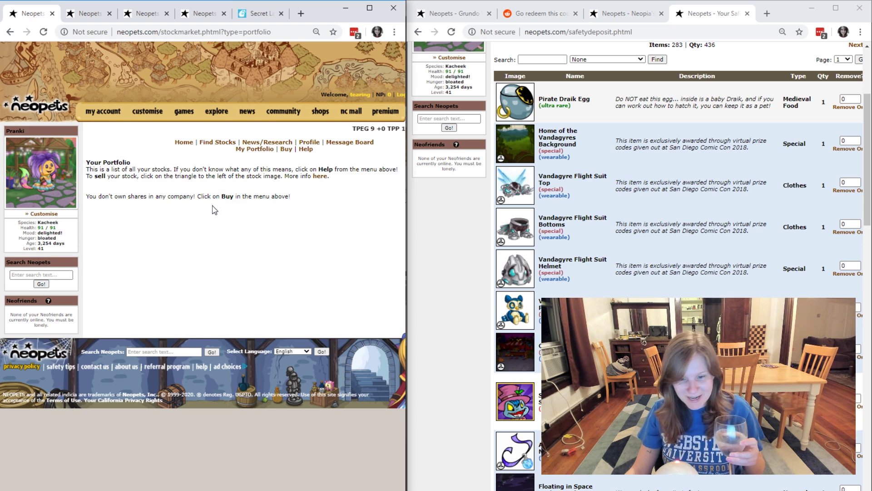
{"action": "left_click", "coordinate": [387, 95]}
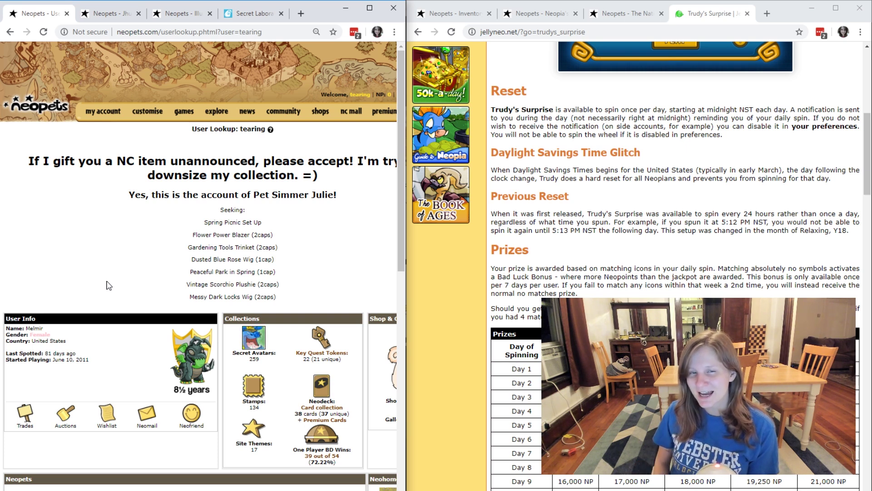
{"action": "scroll", "coordinate": [835, 242], "scroll_direction": "up", "scroll_amount": 3}
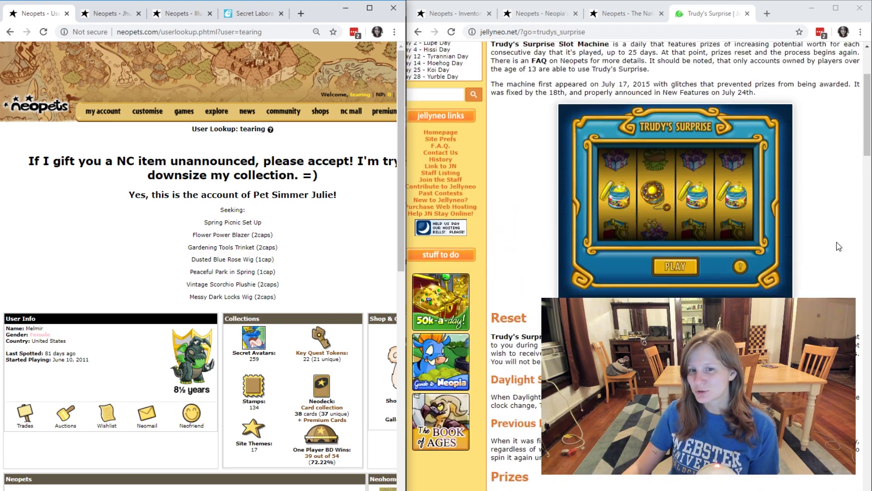
{"action": "scroll", "coordinate": [835, 242], "scroll_direction": "up", "scroll_amount": 2}
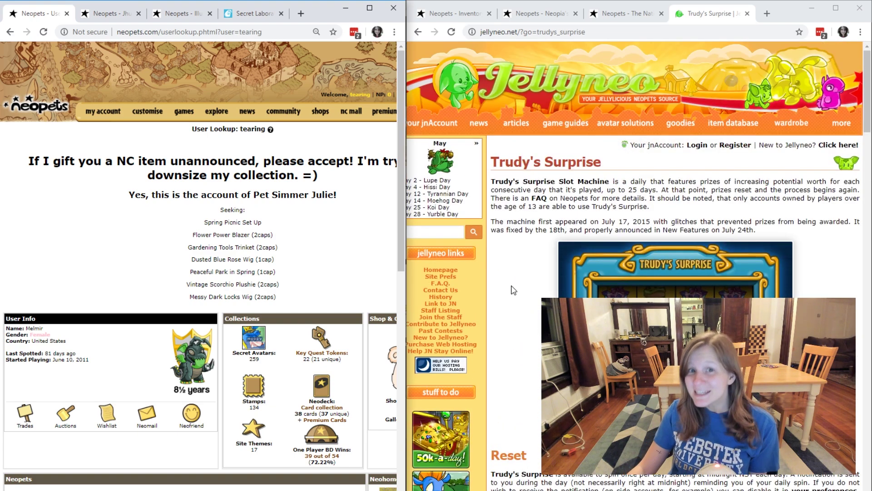
{"action": "scroll", "coordinate": [530, 295], "scroll_direction": "down", "scroll_amount": 2}
{"action": "scroll", "coordinate": [531, 295], "scroll_direction": "down", "scroll_amount": 2}
{"action": "scroll", "coordinate": [530, 295], "scroll_direction": "down", "scroll_amount": 1}
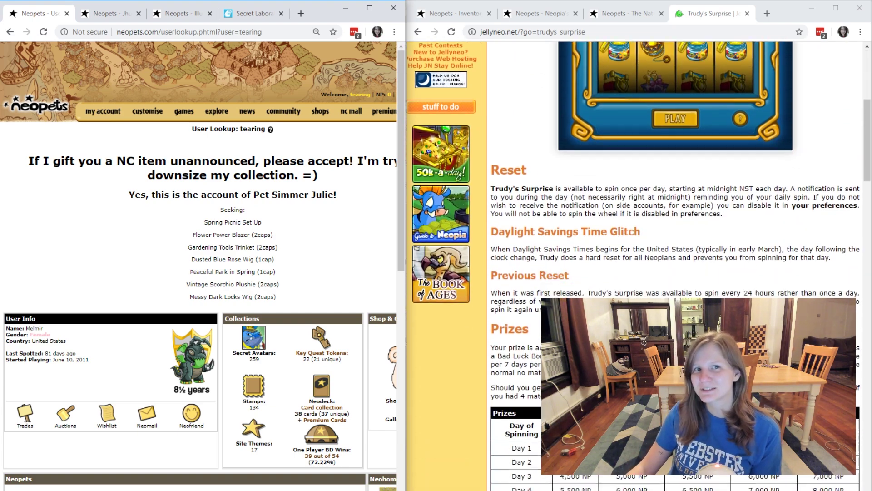
{"action": "scroll", "coordinate": [531, 295], "scroll_direction": "down", "scroll_amount": 1}
{"action": "scroll", "coordinate": [531, 295], "scroll_direction": "down", "scroll_amount": 2}
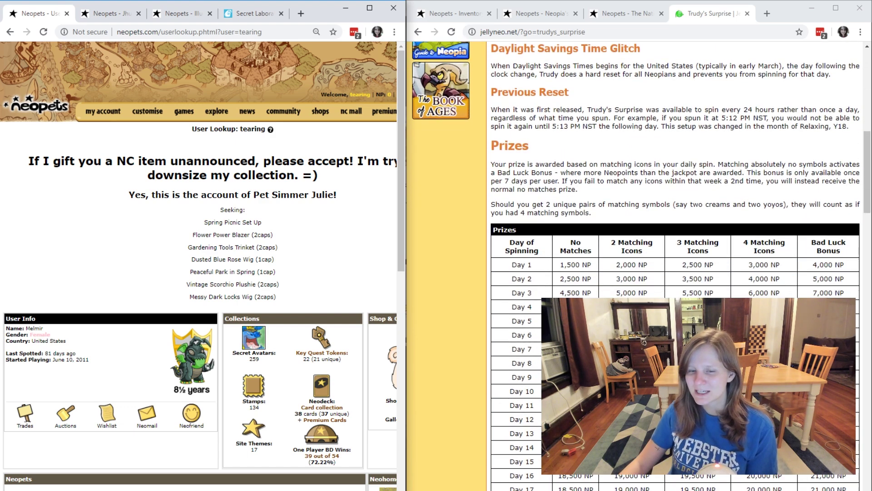
Step: Highlight the 1,500 NP Day 1 no-match prize in the Trudy's Surprise table
{"action": "double_click", "coordinate": [572, 263]}
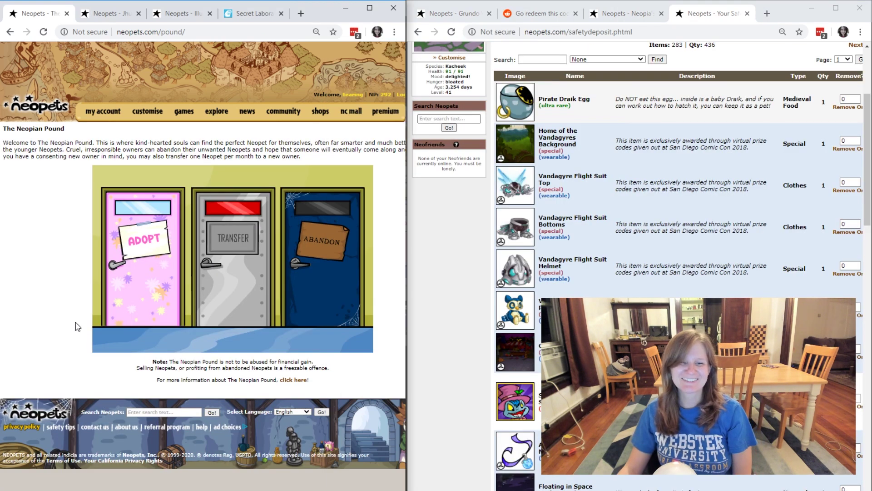
Step: Authorise abandoning with the PIN at the Pound and choose to abandon elestate
{"action": "left_click", "coordinate": [320, 288]}
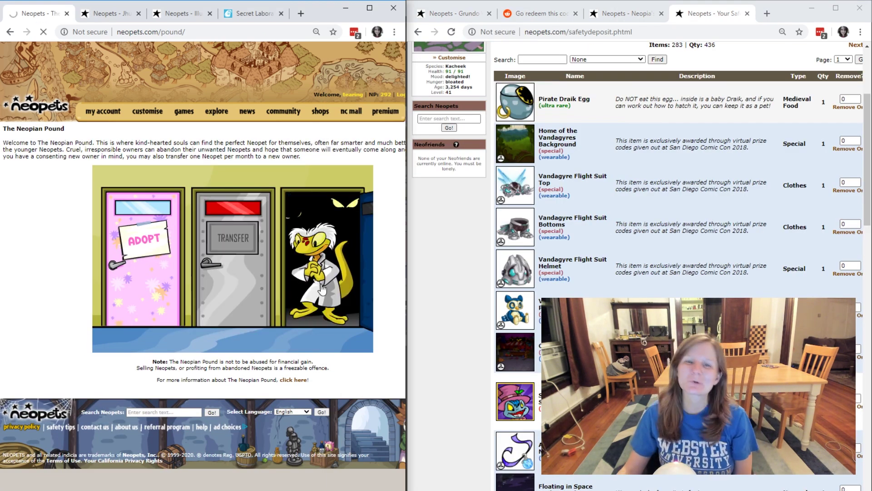
{"action": "left_click", "coordinate": [234, 331]}
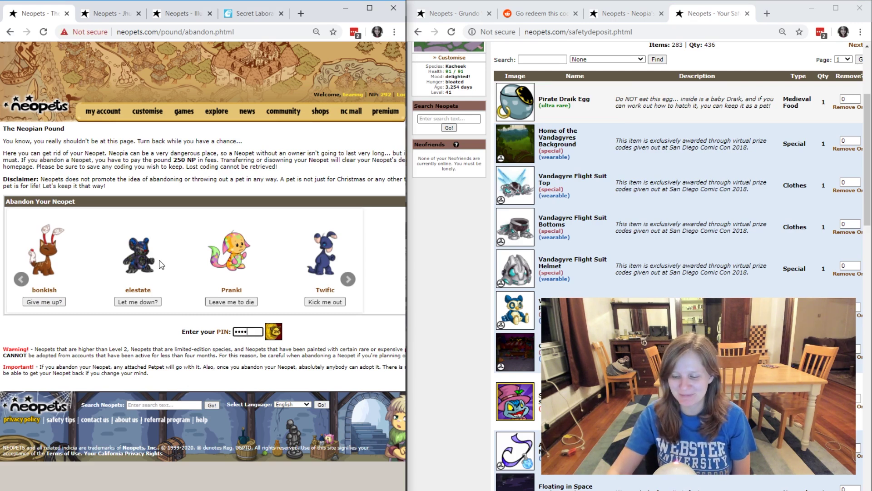
{"action": "left_click", "coordinate": [138, 302]}
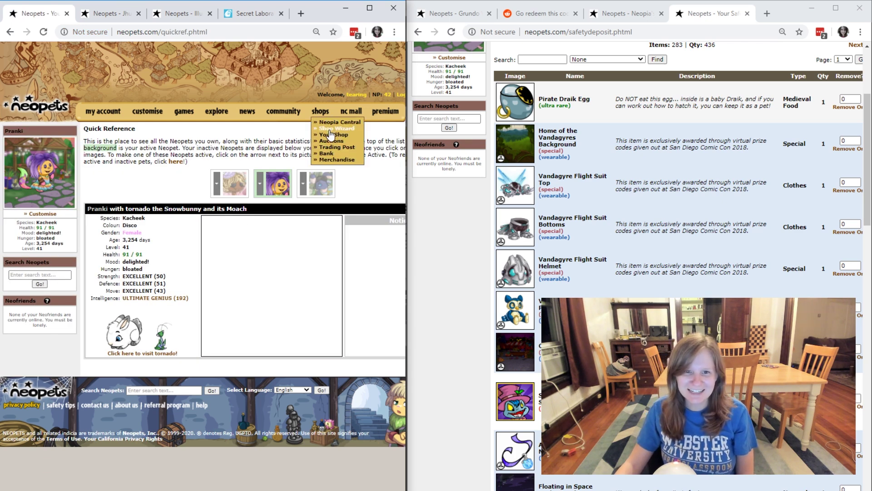
Step: Review the account's user profile and go to the empty inventory
{"action": "left_click", "coordinate": [356, 95]}
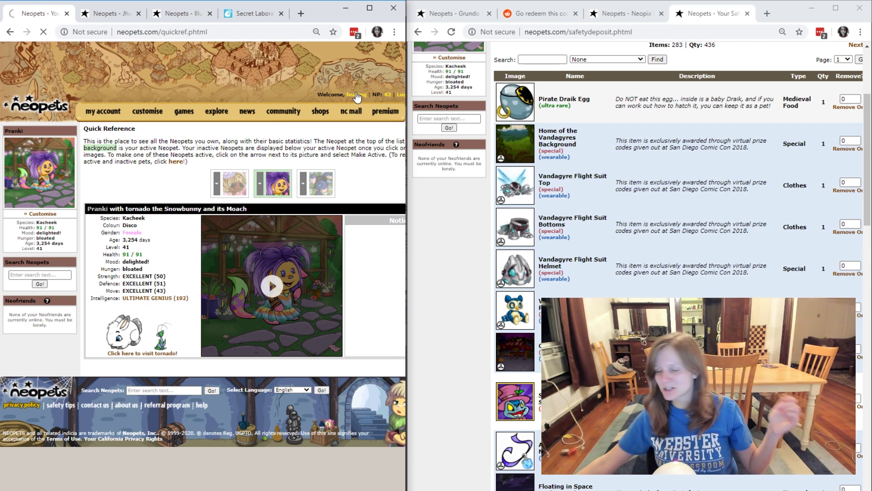
{"action": "scroll", "coordinate": [356, 97], "scroll_direction": "down", "scroll_amount": 3}
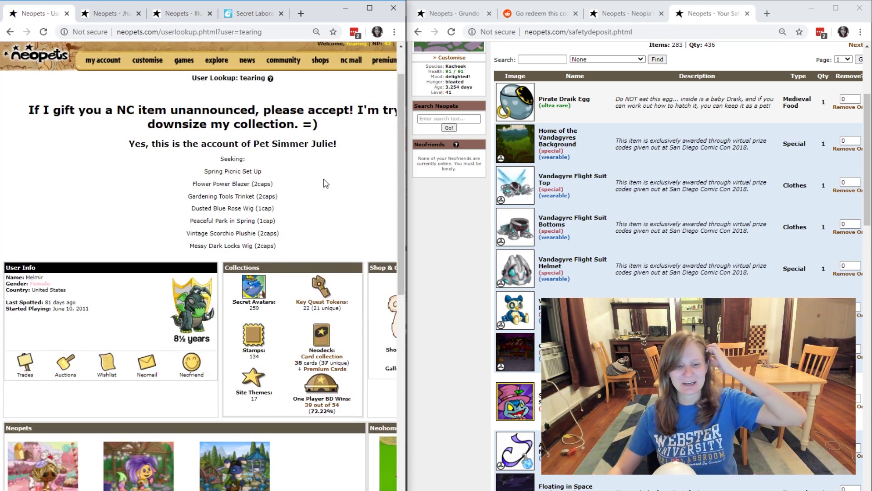
{"action": "scroll", "coordinate": [360, 96], "scroll_direction": "up", "scroll_amount": 3}
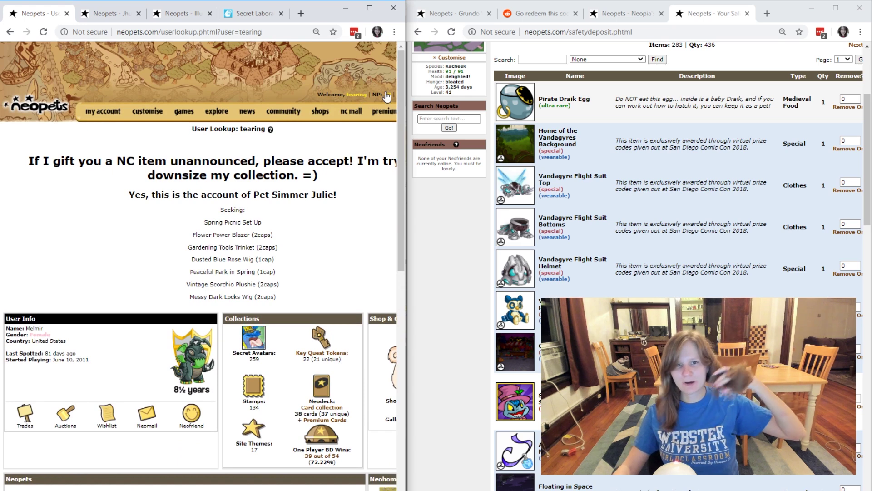
{"action": "left_click", "coordinate": [379, 92]}
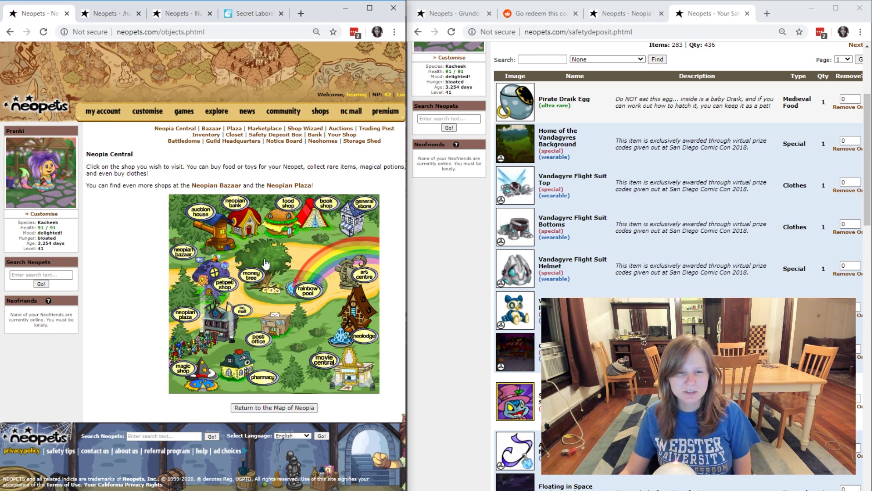
Step: Donate the last 42 NP at the Money Tree, then check the inventory and bank are empty
{"action": "left_click", "coordinate": [251, 276]}
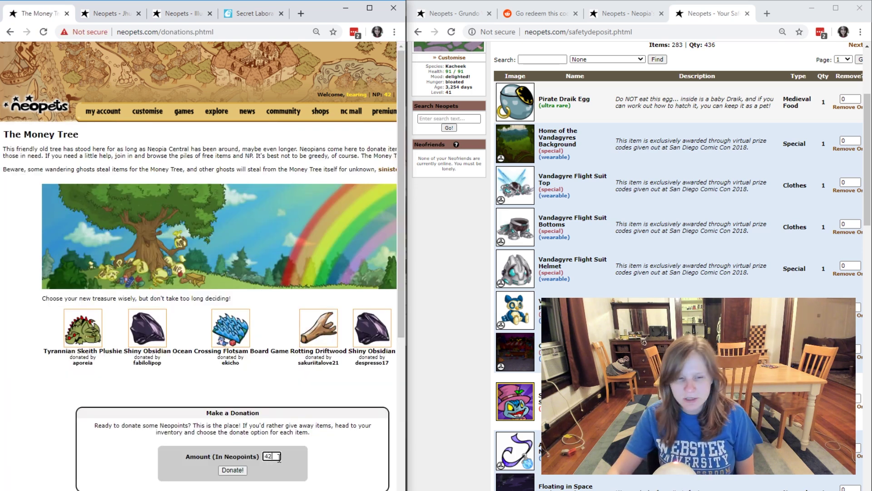
{"action": "left_click", "coordinate": [232, 469]}
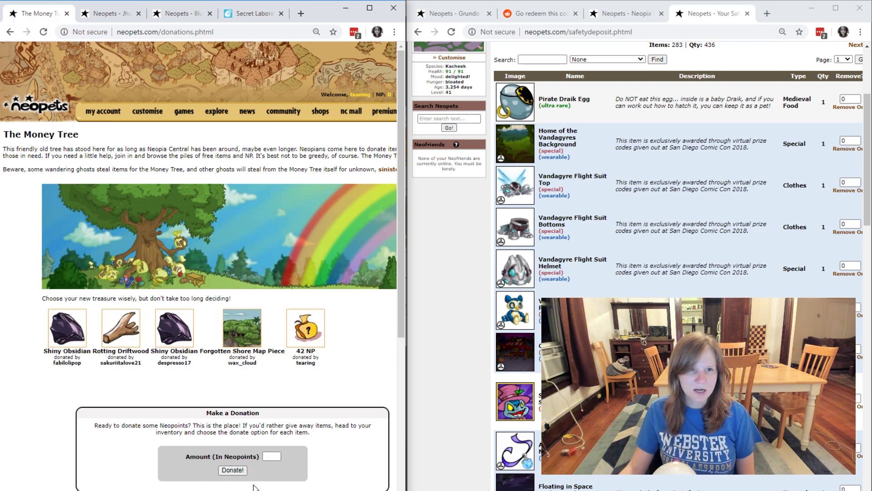
{"action": "scroll", "coordinate": [316, 142], "scroll_direction": "right", "scroll_amount": 2}
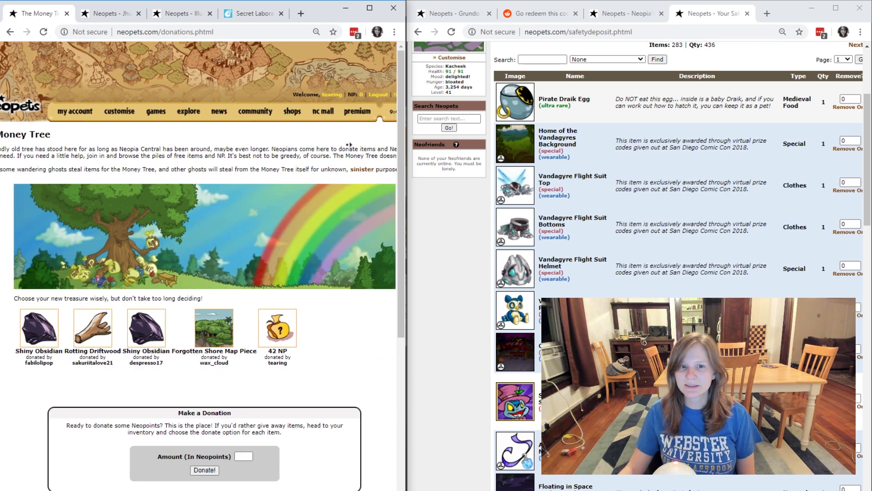
{"action": "scroll", "coordinate": [676, 62], "scroll_direction": "up", "scroll_amount": 3}
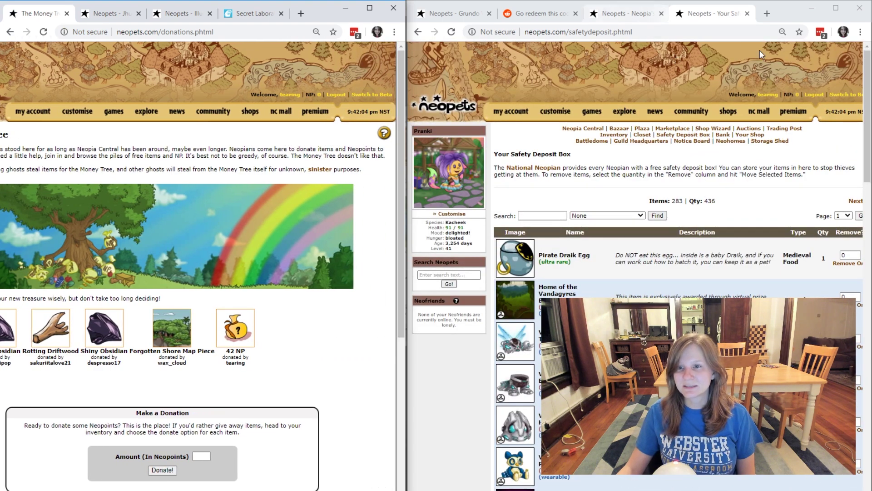
{"action": "left_click", "coordinate": [798, 96]}
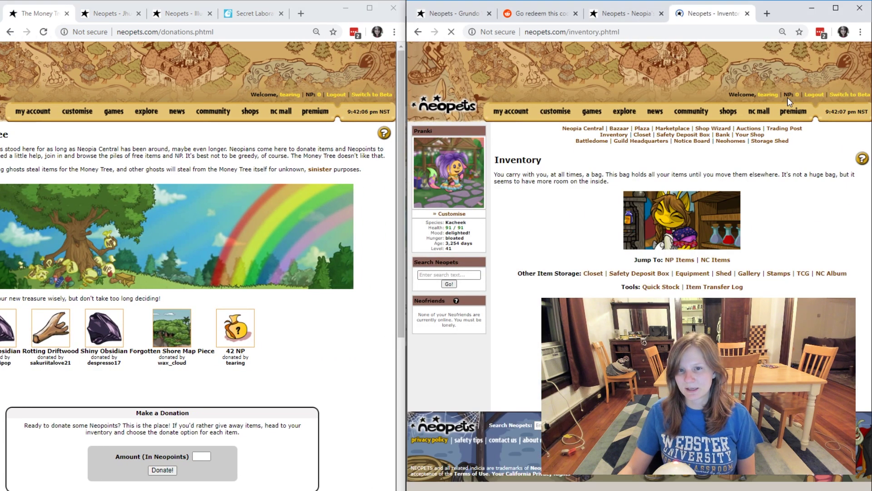
{"action": "left_click", "coordinate": [720, 135]}
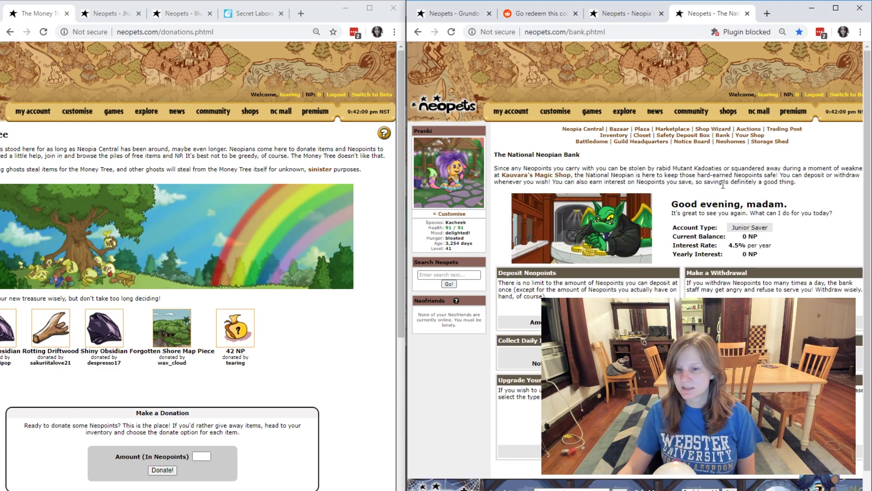
{"action": "scroll", "coordinate": [722, 177], "scroll_direction": "down", "scroll_amount": 1}
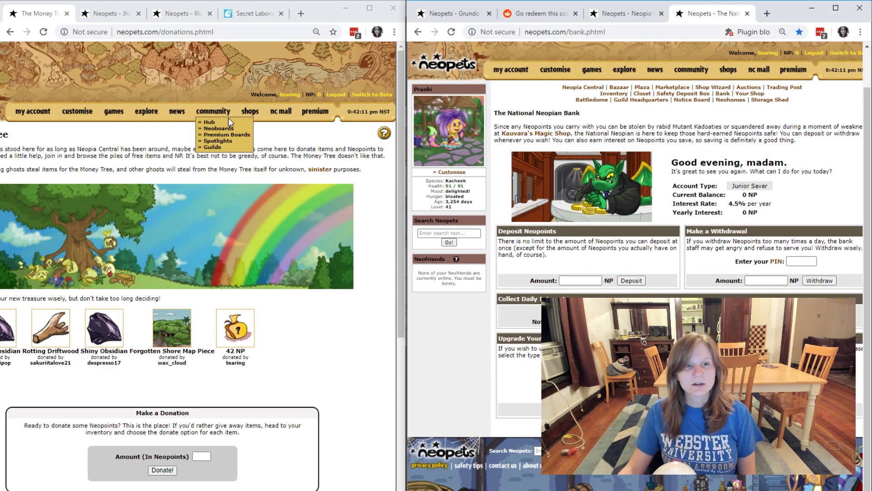
{"action": "mouse_move", "coordinate": [213, 111]}
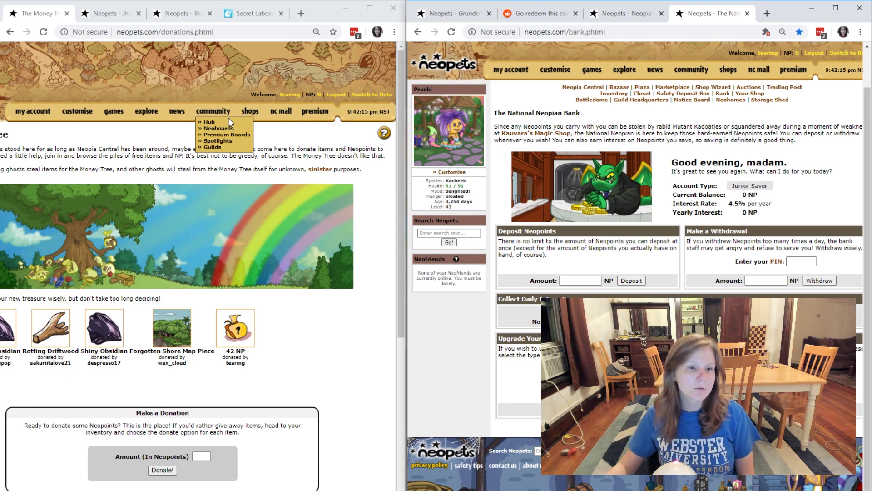
{"action": "scroll", "coordinate": [117, 144], "scroll_direction": "left", "scroll_amount": 1}
{"action": "scroll", "coordinate": [117, 143], "scroll_direction": "right", "scroll_amount": 1}
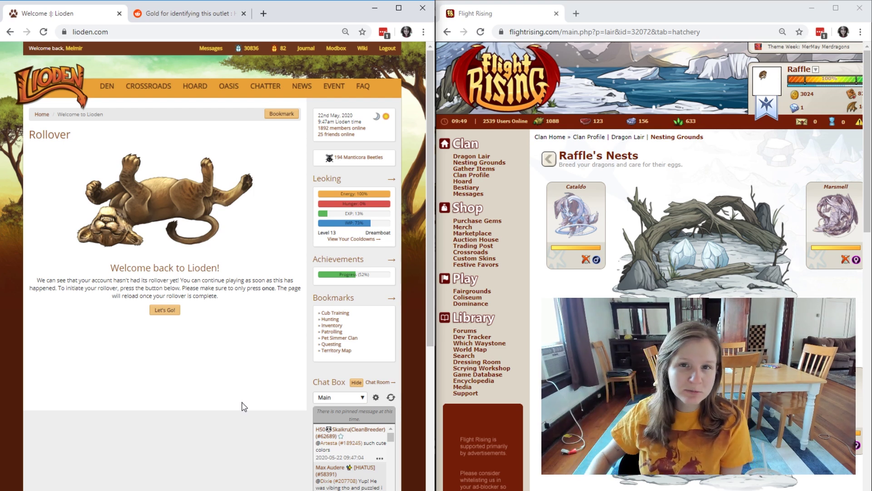
Step: Run the daily Lioden rollover and check the trainable cubs list on Cub Training
{"action": "left_click", "coordinate": [165, 310]}
{"action": "left_click", "coordinate": [266, 102]}
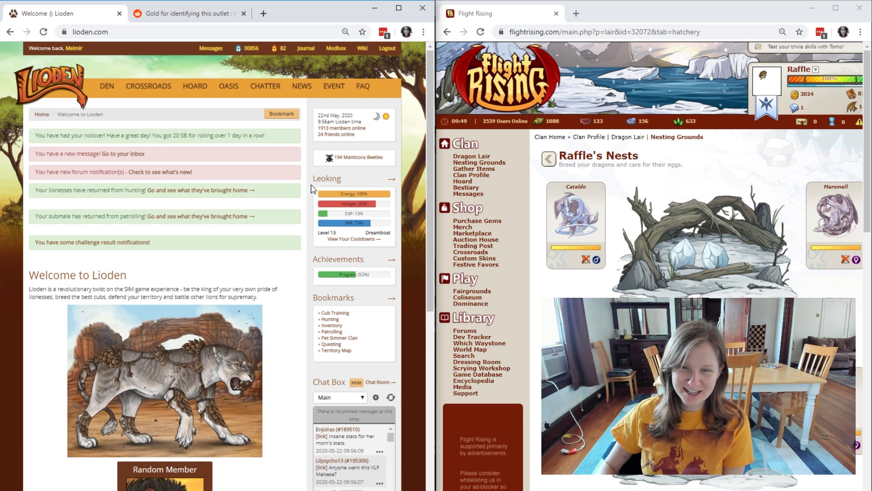
{"action": "left_click", "coordinate": [335, 313]}
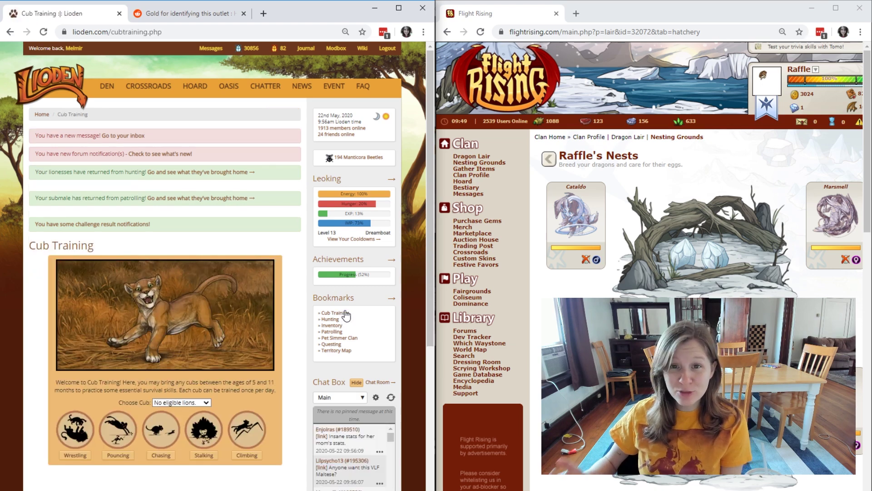
{"action": "scroll", "coordinate": [185, 303], "scroll_direction": "down", "scroll_amount": 1}
{"action": "scroll", "coordinate": [185, 304], "scroll_direction": "down", "scroll_amount": 1}
{"action": "left_click", "coordinate": [206, 299]}
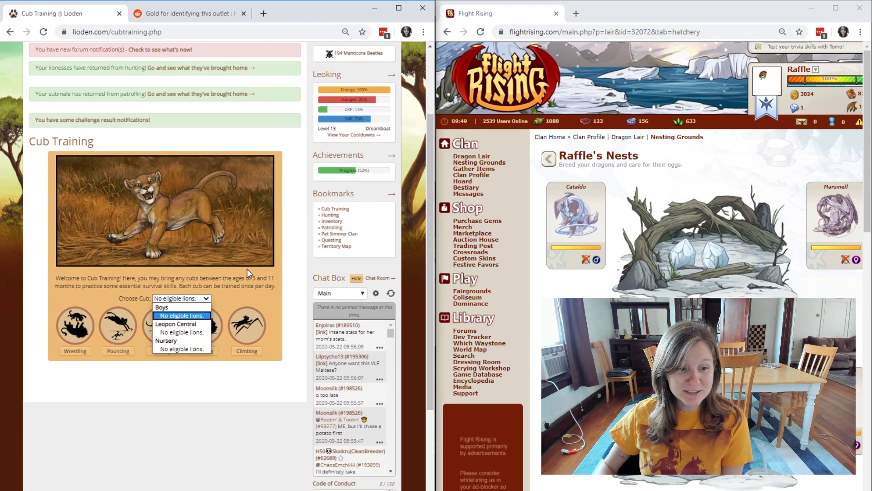
{"action": "left_click", "coordinate": [283, 264]}
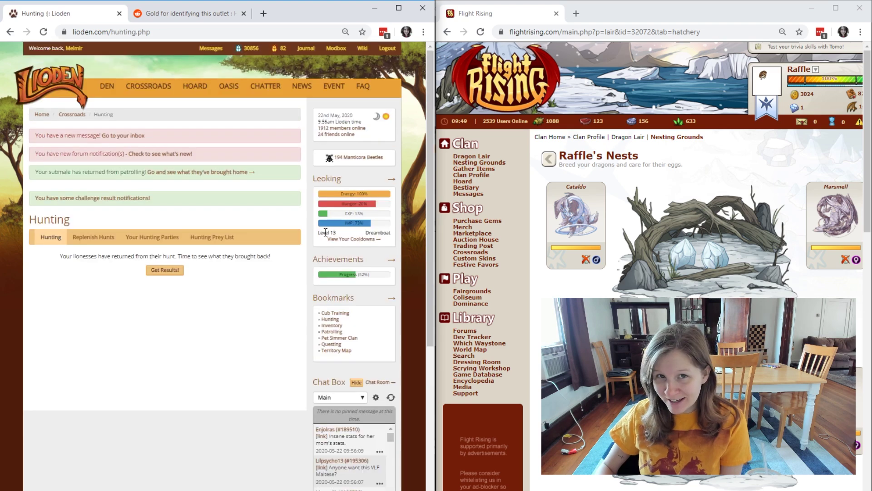
Step: Collect the finished hunt's results and send the lioness hunting on the water tile
{"action": "left_click", "coordinate": [175, 270]}
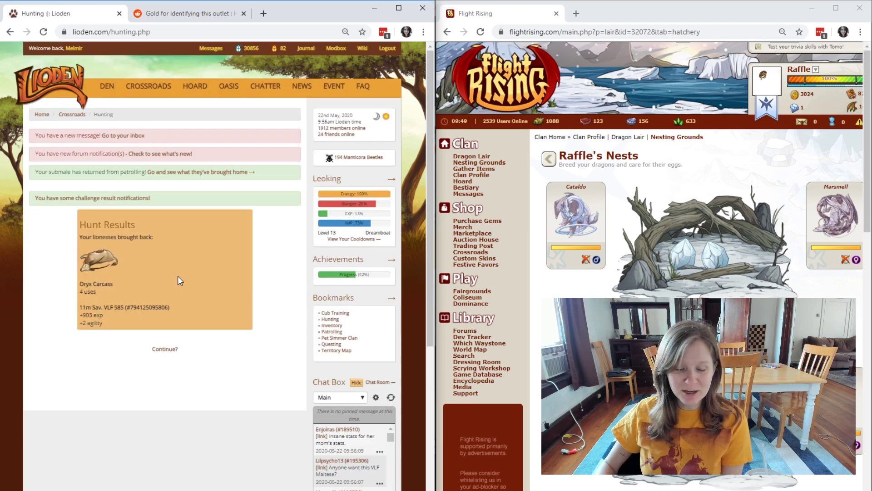
{"action": "left_click", "coordinate": [154, 350]}
{"action": "scroll", "coordinate": [122, 256], "scroll_direction": "down", "scroll_amount": 1}
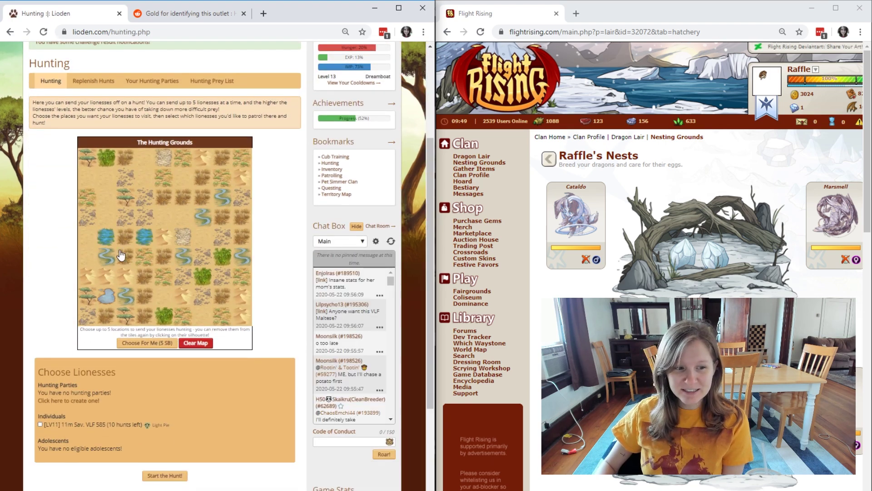
{"action": "left_click", "coordinate": [109, 241]}
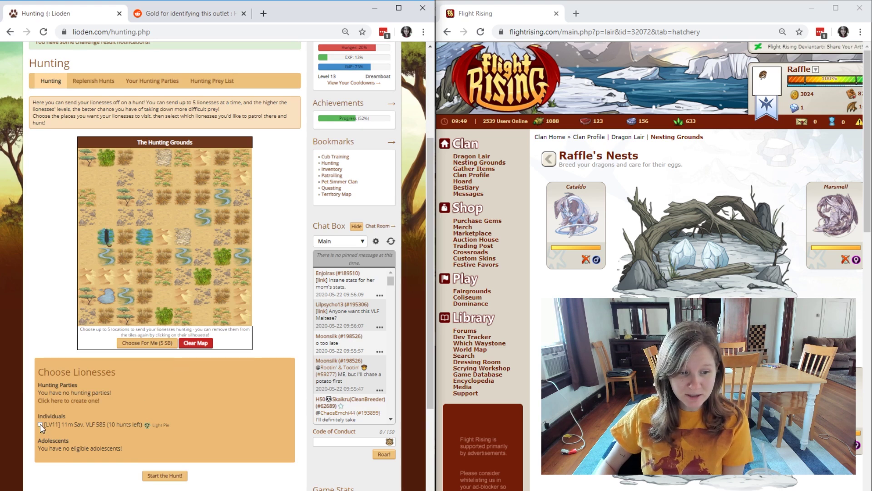
{"action": "left_click", "coordinate": [161, 475]}
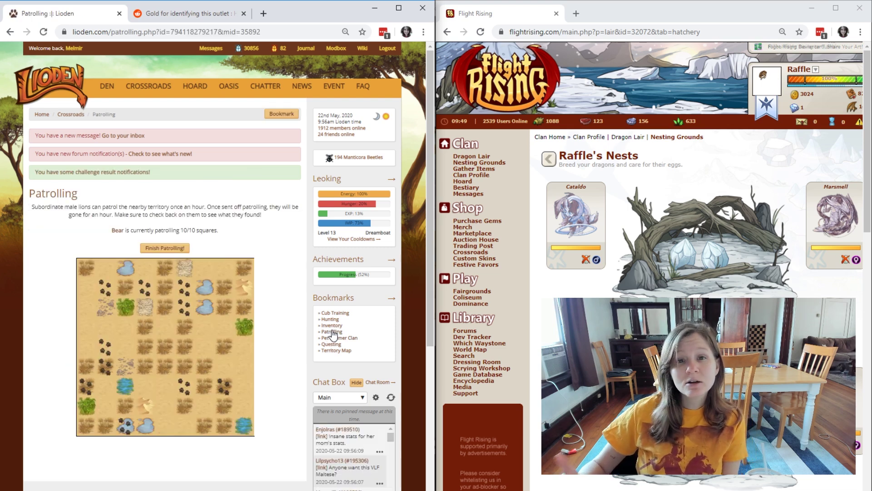
Step: Finish Bear's patrol, see his findings, and pick Bear for a new patrol
{"action": "left_click", "coordinate": [178, 250]}
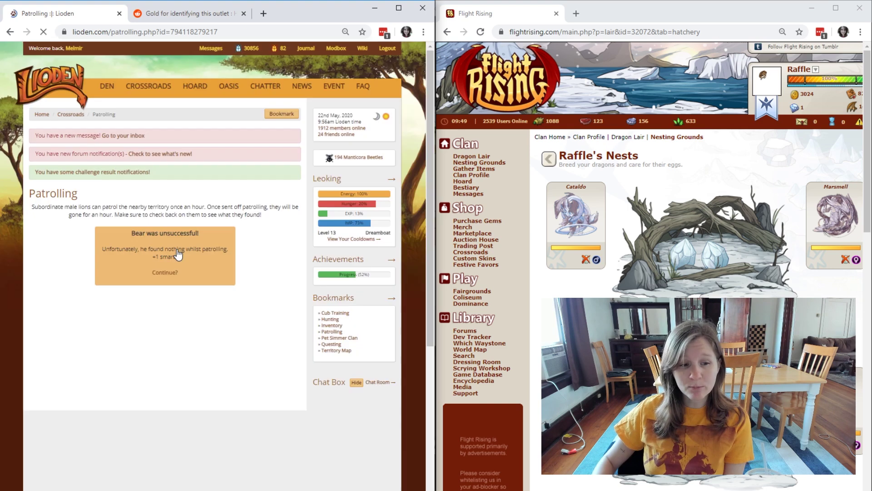
{"action": "left_click", "coordinate": [170, 273]}
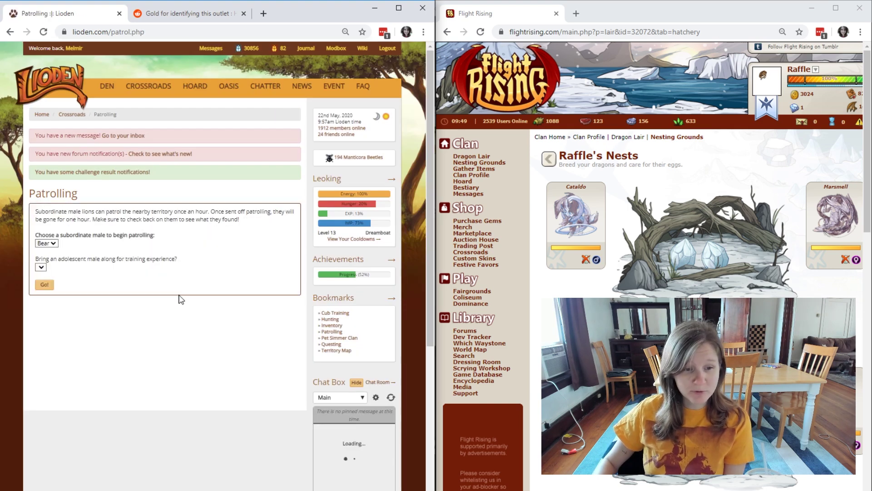
{"action": "left_click", "coordinate": [45, 285]}
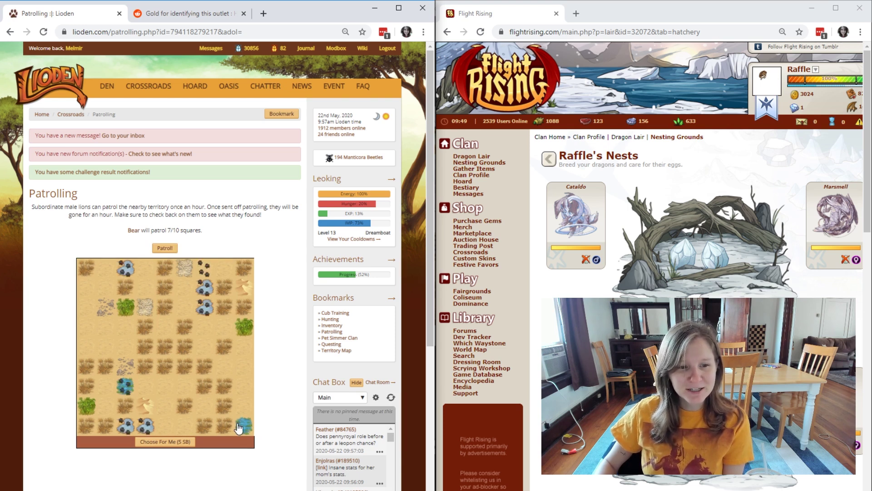
Step: Send Bear patrolling all 10 squares and confirm the patrol
{"action": "left_click", "coordinate": [162, 250]}
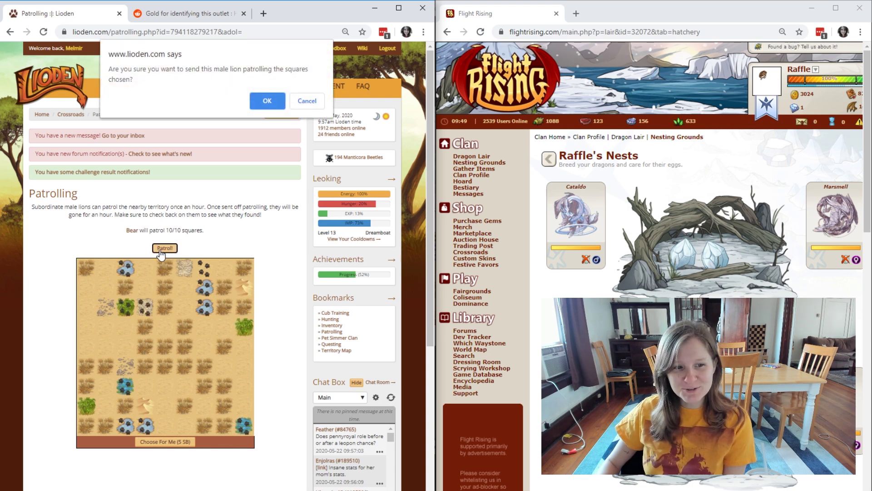
{"action": "left_click", "coordinate": [267, 101]}
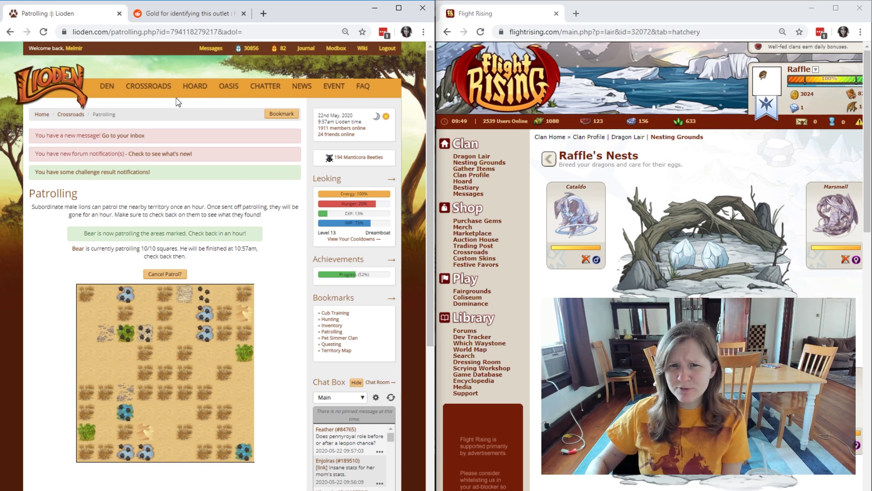
{"action": "left_click", "coordinate": [532, 32]}
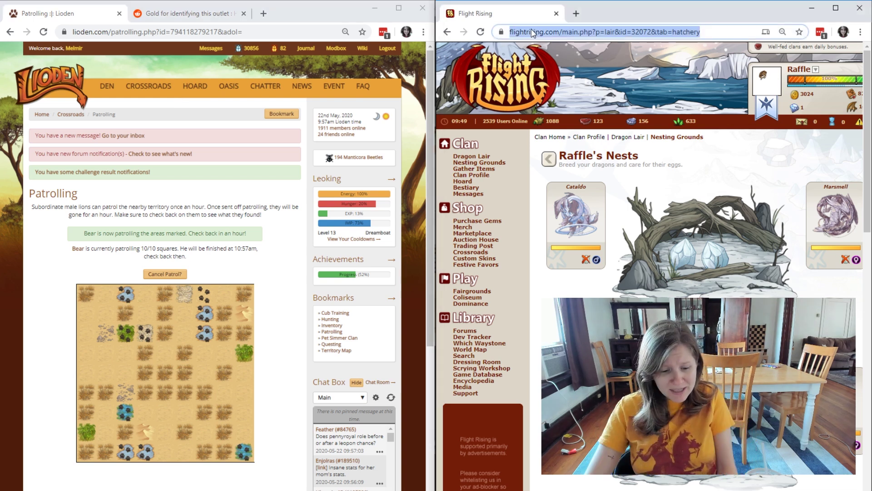
{"action": "type", "text": "dapper"}
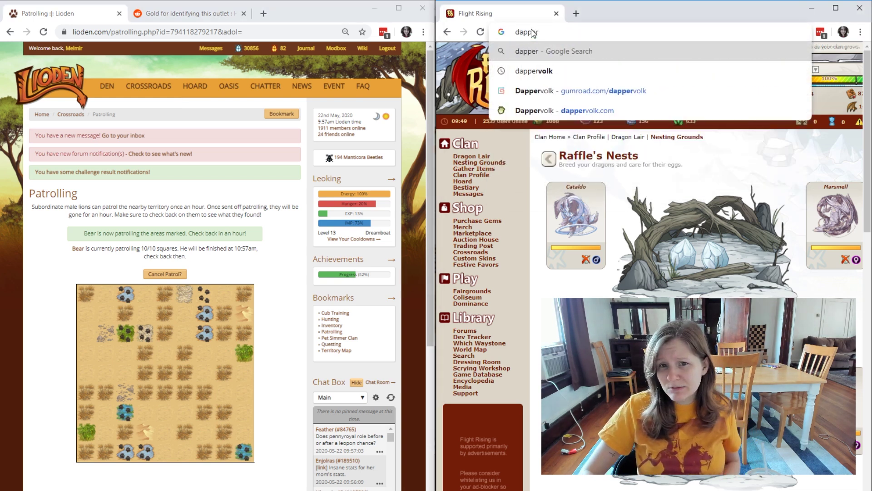
Step: Load dappervolk.com in the widened right window and read the June 21st 2020 launch news
{"action": "key", "text": "Down"}
{"action": "key", "text": "Down"}
{"action": "key", "text": "Down"}
{"action": "key", "text": "Return"}
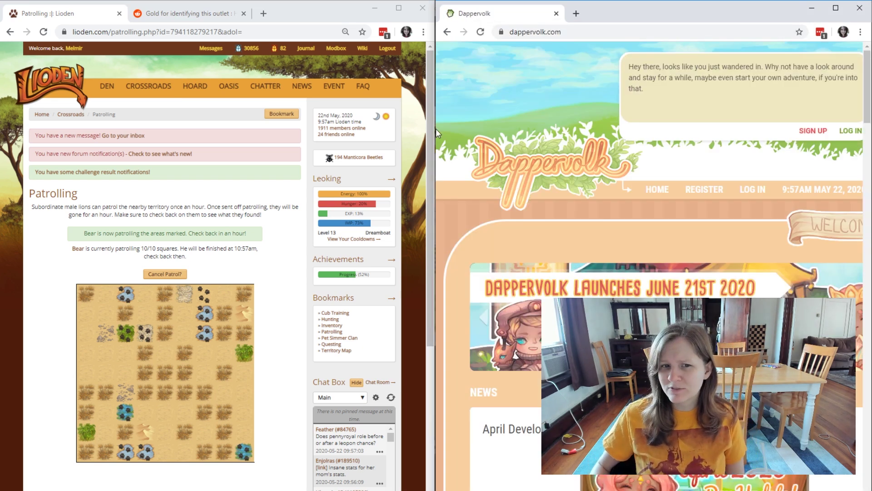
{"action": "left_click_drag", "start_coordinate": [435, 129], "coordinate": [412, 136]}
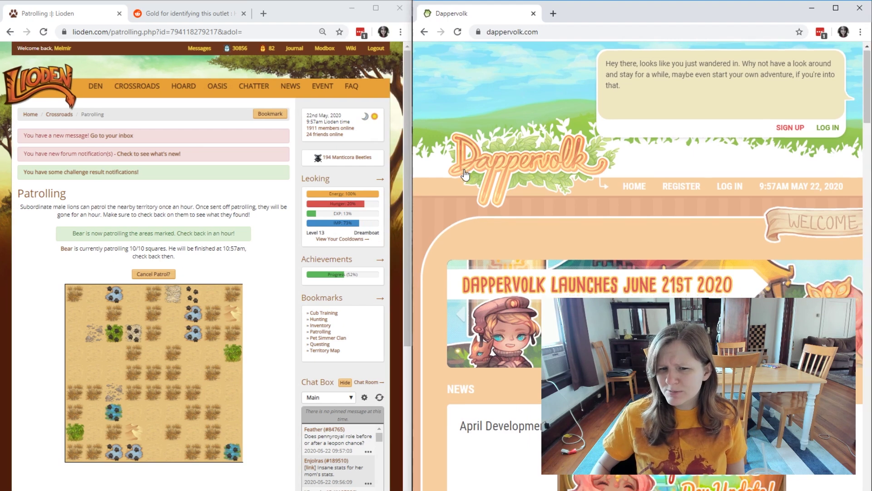
{"action": "scroll", "coordinate": [463, 175], "scroll_direction": "down", "scroll_amount": 1}
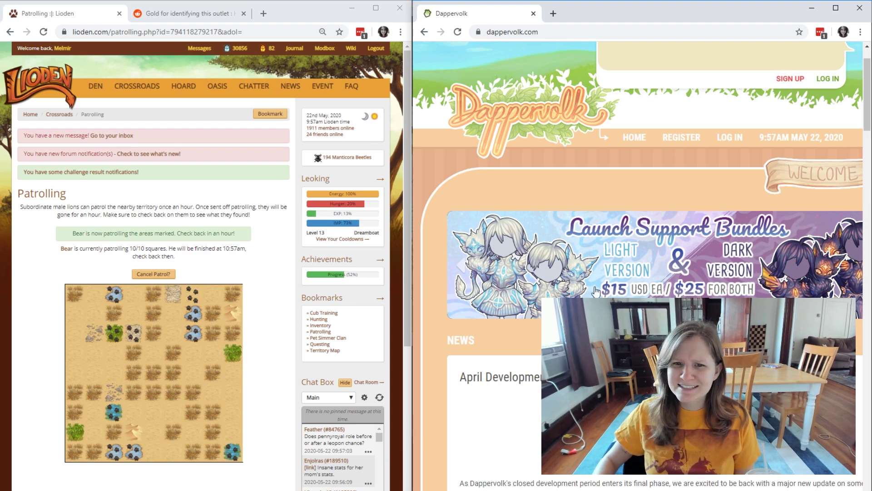
{"action": "scroll", "coordinate": [641, 266], "scroll_direction": "down", "scroll_amount": 4}
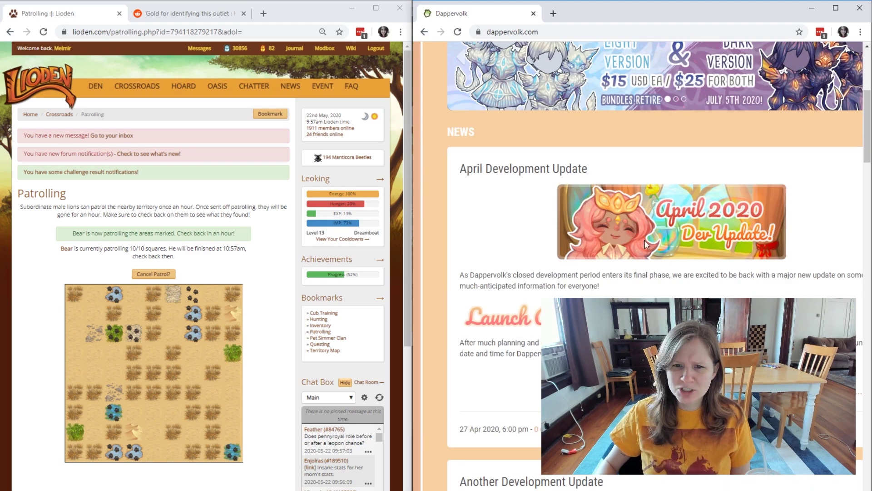
{"action": "scroll", "coordinate": [545, 184], "scroll_direction": "up", "scroll_amount": 4}
{"action": "scroll", "coordinate": [530, 151], "scroll_direction": "down", "scroll_amount": 4}
{"action": "scroll", "coordinate": [531, 156], "scroll_direction": "down", "scroll_amount": 3}
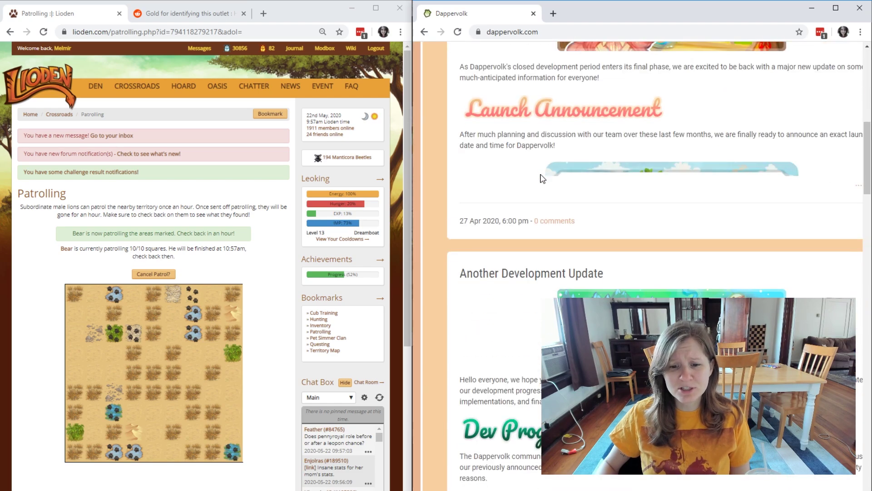
{"action": "scroll", "coordinate": [552, 205], "scroll_direction": "up", "scroll_amount": 8}
{"action": "scroll", "coordinate": [559, 232], "scroll_direction": "down", "scroll_amount": 2}
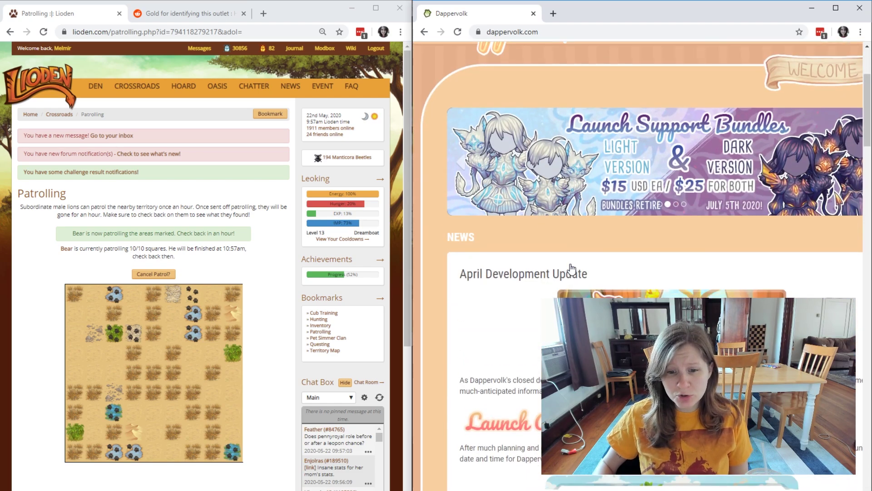
{"action": "scroll", "coordinate": [570, 273], "scroll_direction": "down", "scroll_amount": 3}
{"action": "scroll", "coordinate": [571, 268], "scroll_direction": "down", "scroll_amount": 1}
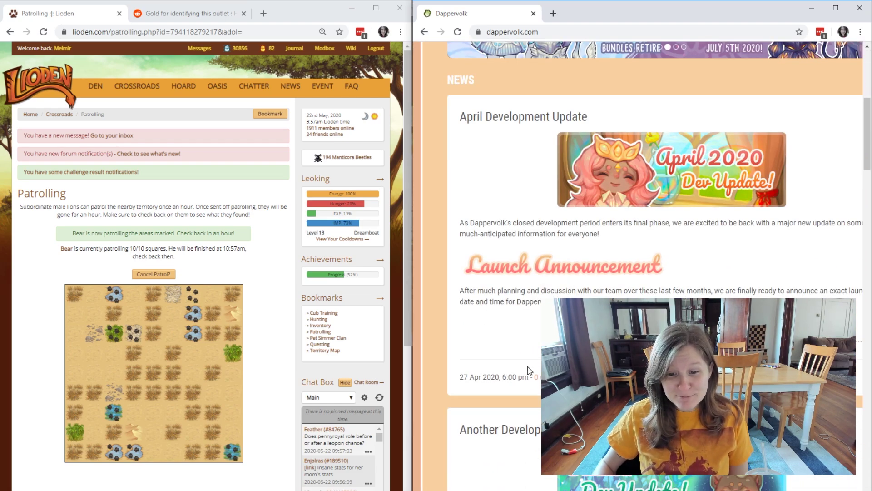
{"action": "scroll", "coordinate": [528, 371], "scroll_direction": "up", "scroll_amount": 1}
{"action": "scroll", "coordinate": [527, 370], "scroll_direction": "right", "scroll_amount": 2}
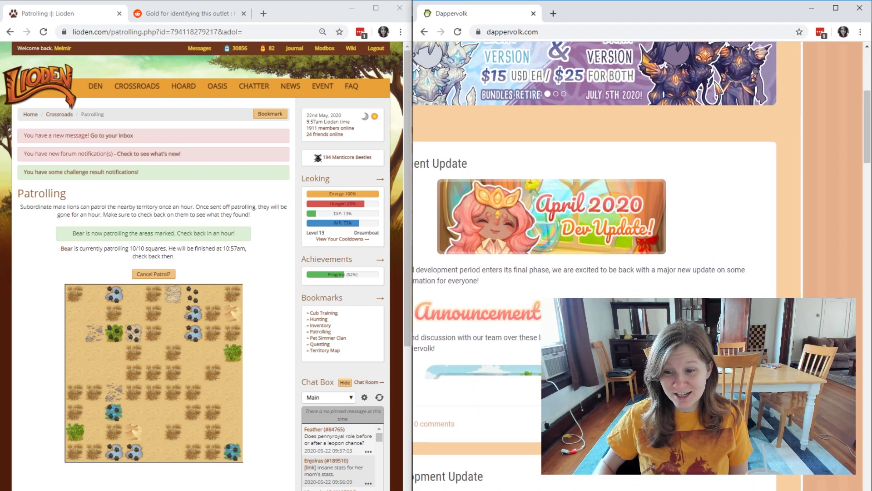
{"action": "scroll", "coordinate": [579, 239], "scroll_direction": "down", "scroll_amount": 2}
{"action": "scroll", "coordinate": [580, 239], "scroll_direction": "down", "scroll_amount": 1}
{"action": "scroll", "coordinate": [579, 239], "scroll_direction": "left", "scroll_amount": 2}
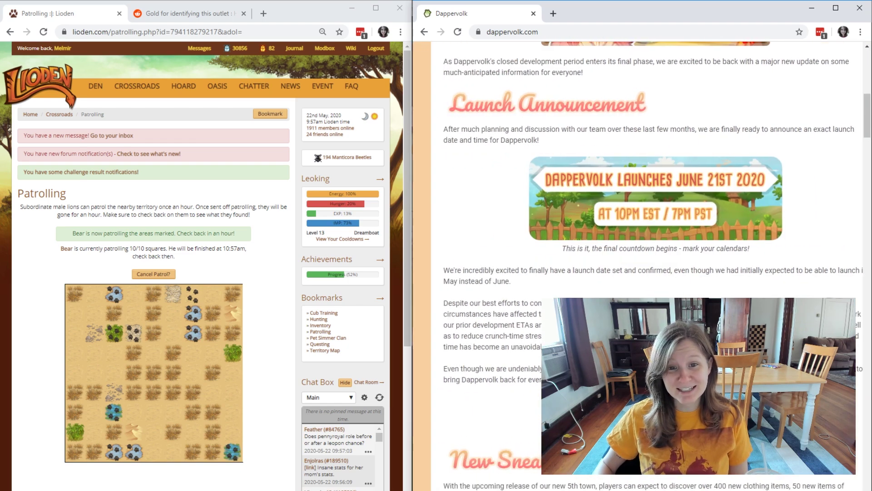
{"action": "scroll", "coordinate": [638, 266], "scroll_direction": "right", "scroll_amount": 1}
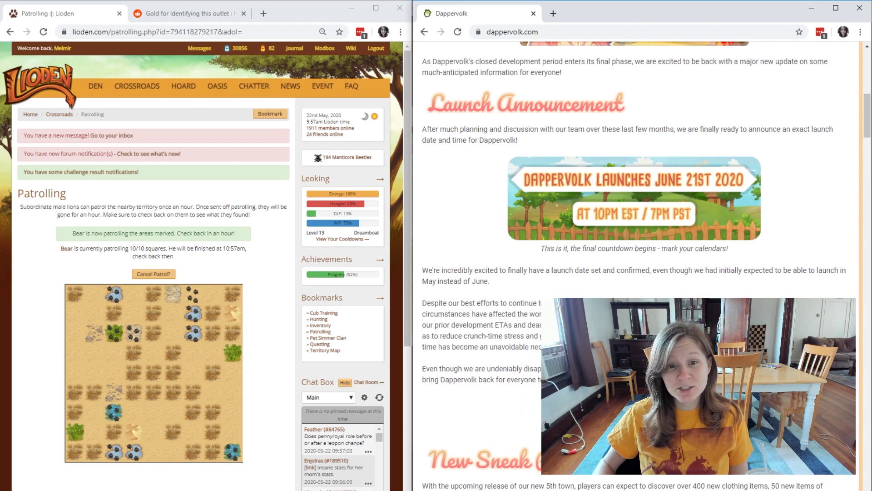
{"action": "left_click_drag", "start_coordinate": [870, 122], "coordinate": [860, 126]}
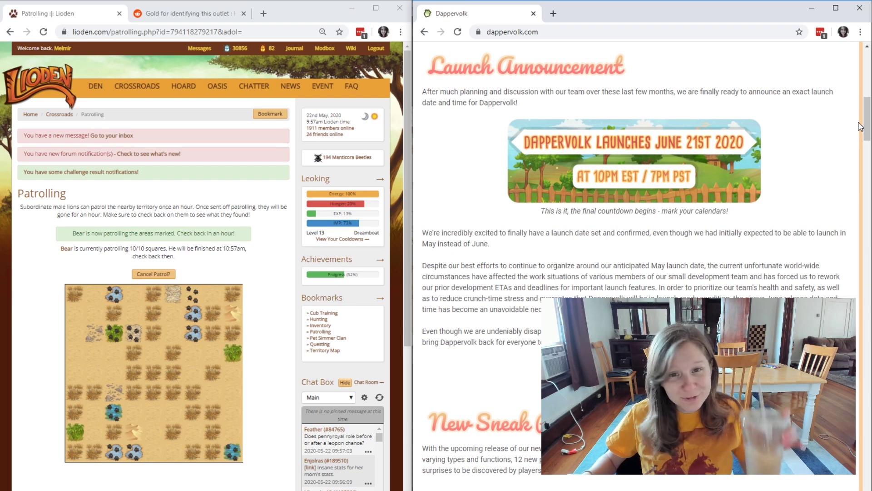
{"action": "scroll", "coordinate": [860, 127], "scroll_direction": "down", "scroll_amount": 2}
{"action": "scroll", "coordinate": [860, 127], "scroll_direction": "down", "scroll_amount": 2}
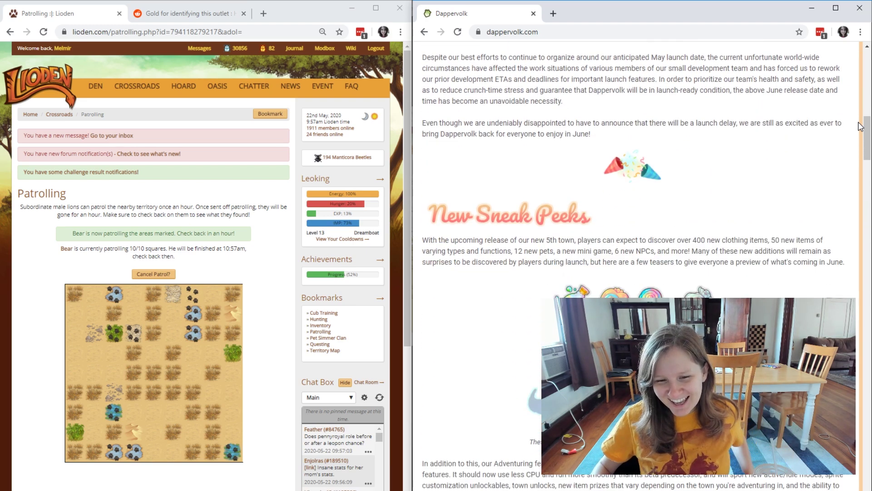
{"action": "scroll", "coordinate": [860, 126], "scroll_direction": "down", "scroll_amount": 2}
{"action": "scroll", "coordinate": [860, 127], "scroll_direction": "down", "scroll_amount": 1}
{"action": "scroll", "coordinate": [860, 126], "scroll_direction": "down", "scroll_amount": 1}
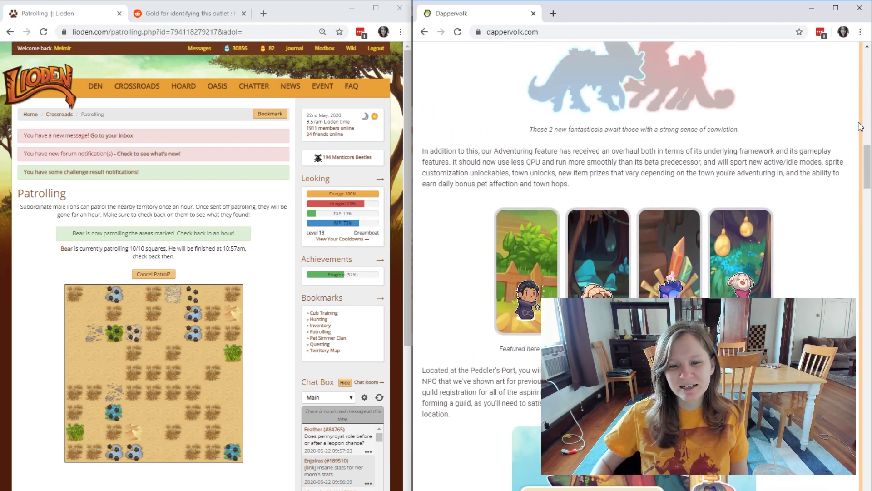
{"action": "scroll", "coordinate": [860, 127], "scroll_direction": "down", "scroll_amount": 2}
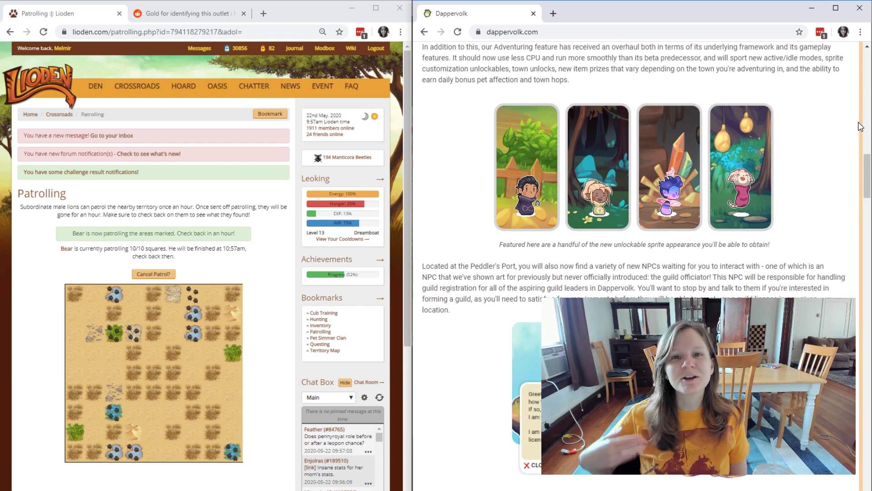
{"action": "scroll", "coordinate": [860, 127], "scroll_direction": "down", "scroll_amount": 1}
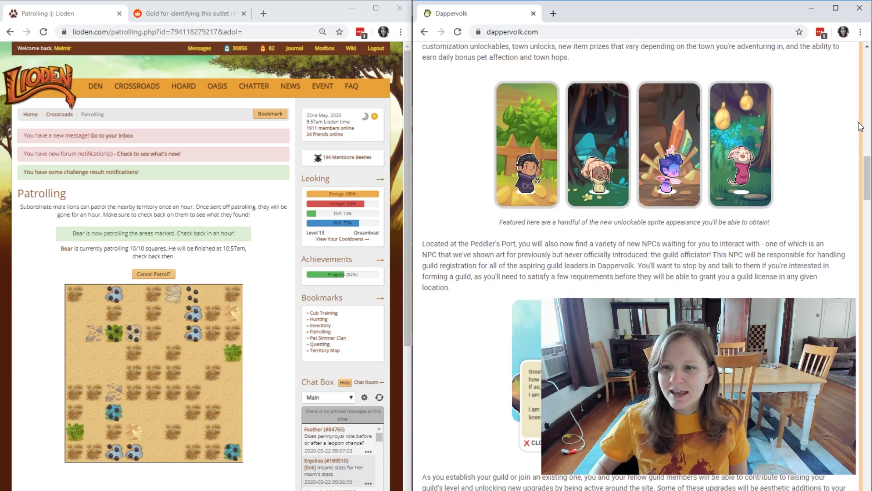
{"action": "scroll", "coordinate": [860, 127], "scroll_direction": "down", "scroll_amount": 3}
{"action": "scroll", "coordinate": [861, 127], "scroll_direction": "down", "scroll_amount": 1}
{"action": "scroll", "coordinate": [860, 127], "scroll_direction": "down", "scroll_amount": 2}
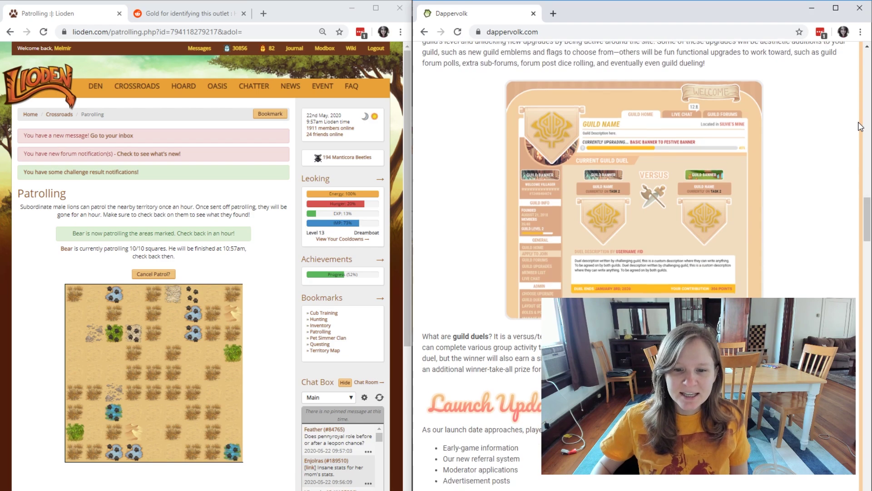
{"action": "scroll", "coordinate": [860, 126], "scroll_direction": "down", "scroll_amount": 5}
{"action": "scroll", "coordinate": [860, 127], "scroll_direction": "up", "scroll_amount": 5}
{"action": "scroll", "coordinate": [860, 127], "scroll_direction": "up", "scroll_amount": 10}
{"action": "scroll", "coordinate": [861, 127], "scroll_direction": "up", "scroll_amount": 8}
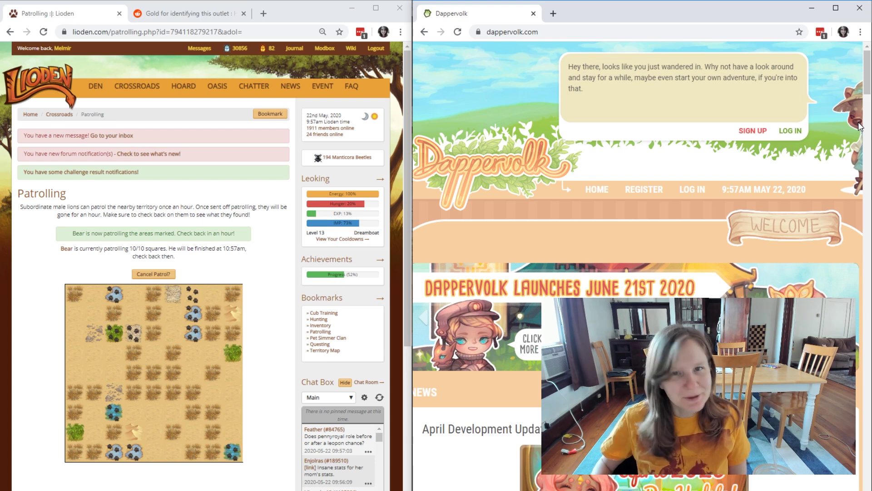
{"action": "key", "text": "alt+Tab"}
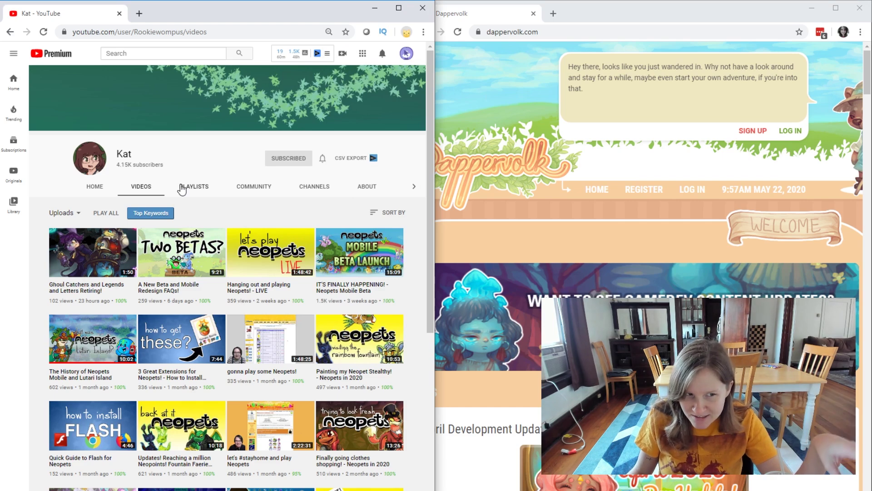
{"action": "scroll", "coordinate": [224, 197], "scroll_direction": "down", "scroll_amount": 1}
{"action": "scroll", "coordinate": [170, 225], "scroll_direction": "down", "scroll_amount": 2}
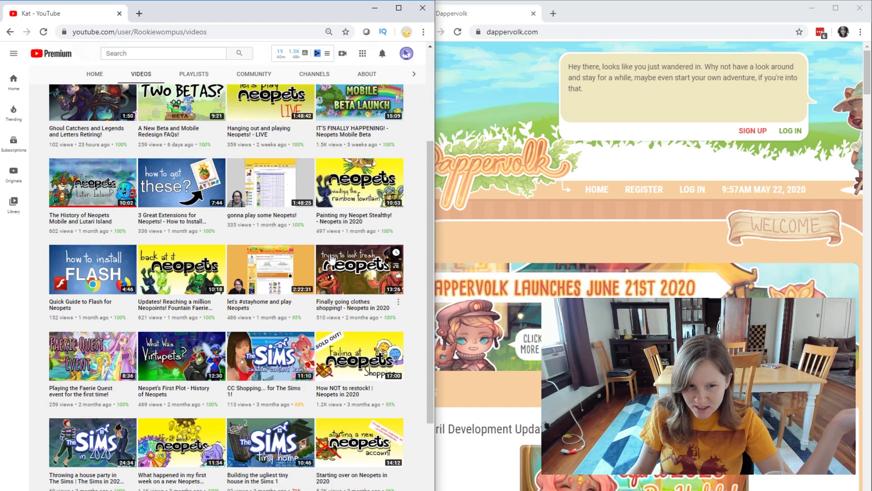
{"action": "right_click", "coordinate": [101, 20]}
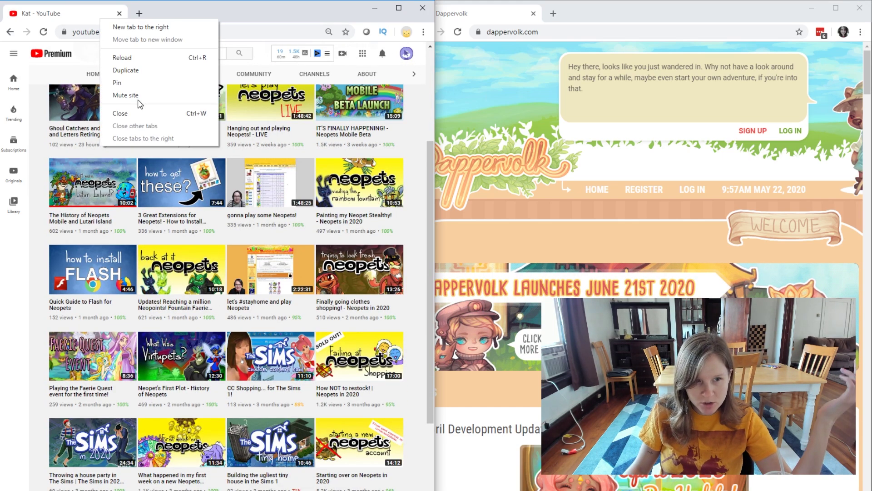
{"action": "left_click", "coordinate": [137, 110]}
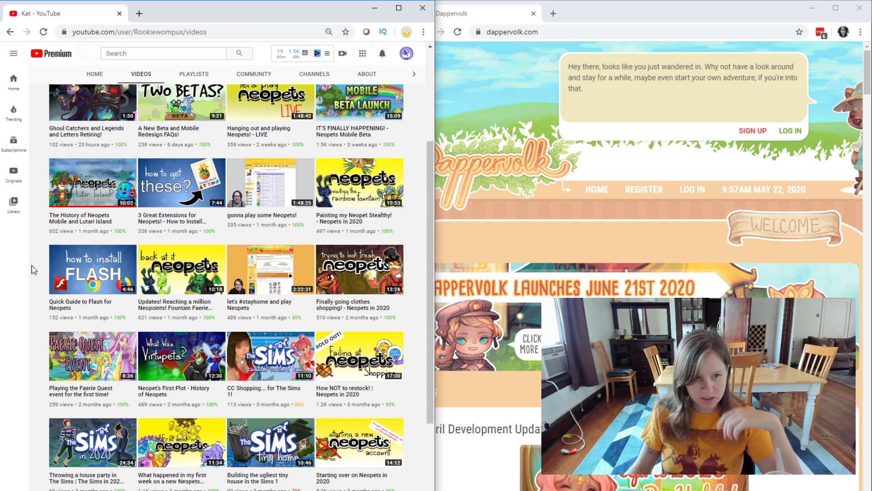
{"action": "left_click", "coordinate": [78, 196]}
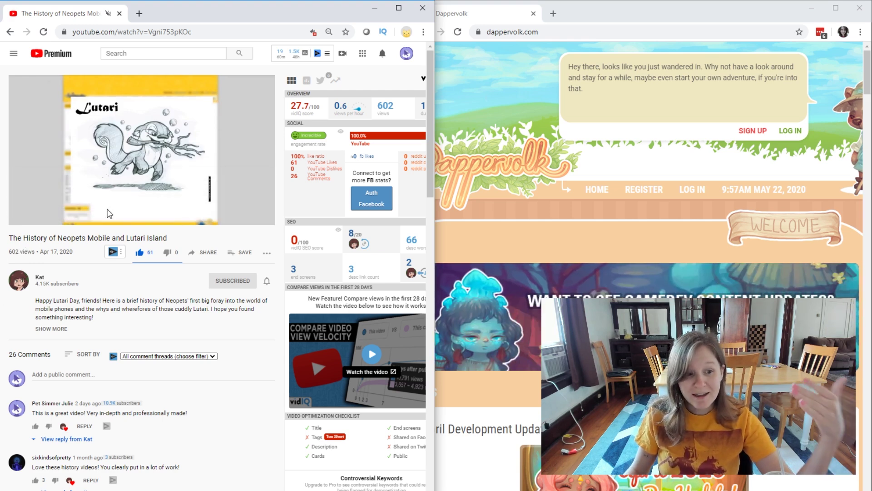
{"action": "left_click", "coordinate": [9, 32]}
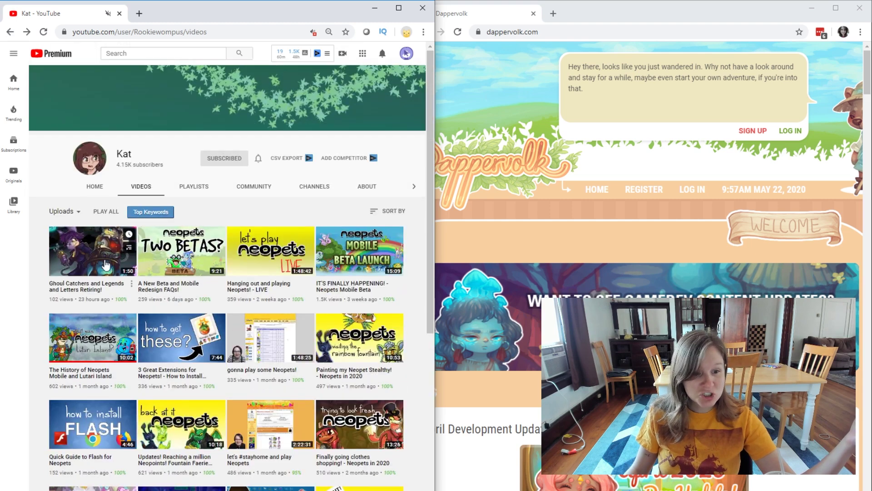
{"action": "left_click", "coordinate": [103, 261]}
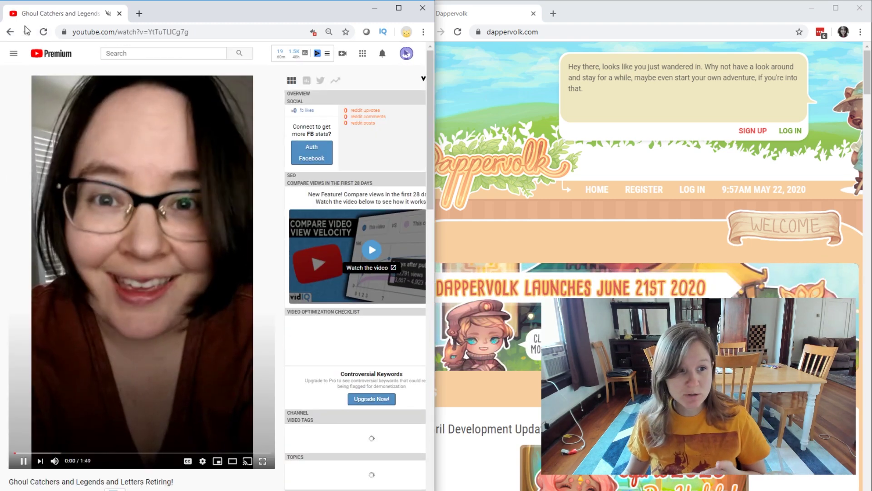
{"action": "left_click", "coordinate": [10, 33]}
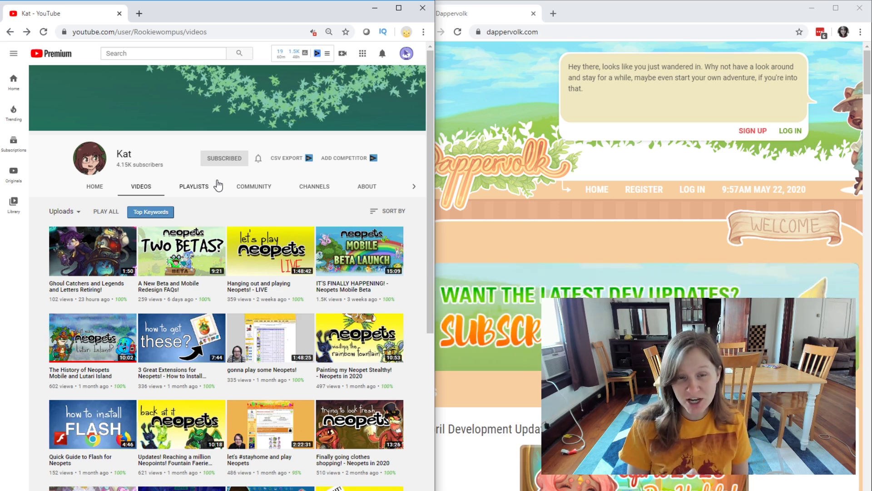
Step: Choose Your channel from the account menu to view it as a subscriber
{"action": "left_click", "coordinate": [406, 55]}
{"action": "left_click", "coordinate": [357, 103]}
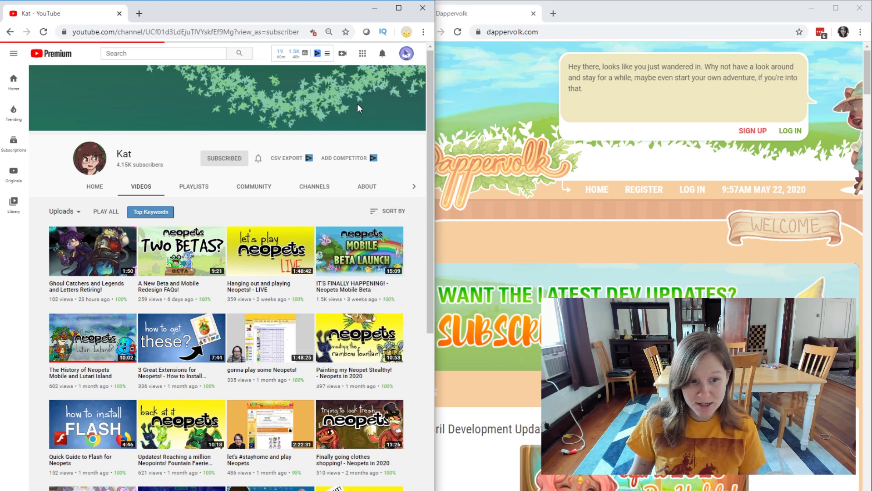